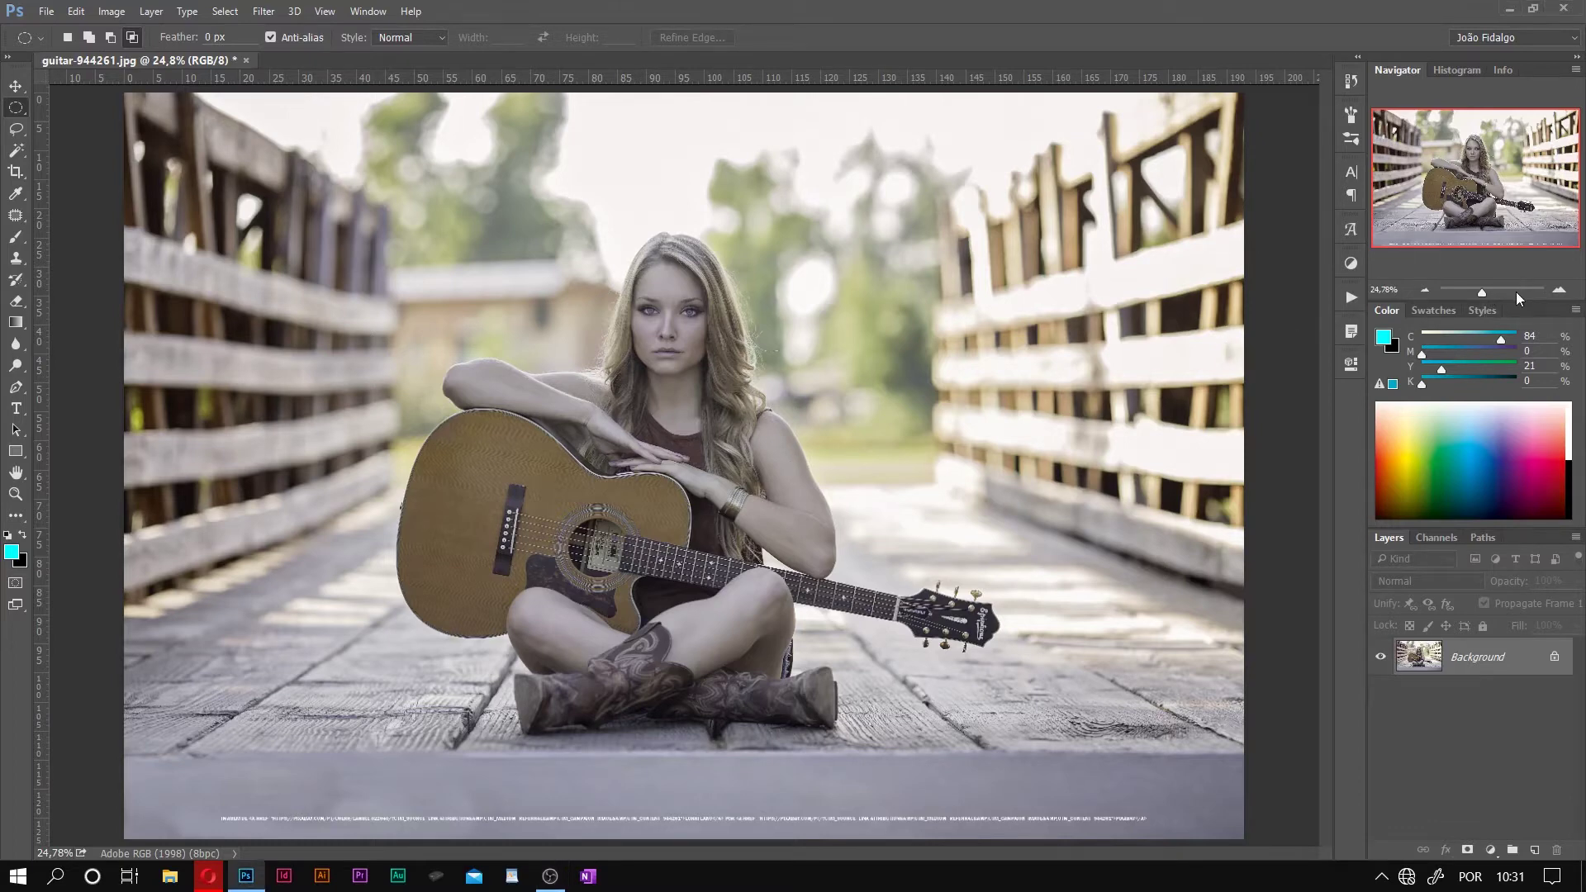
Step: Zoom the view to about 300% with the woman's eyes and face centered
click(1514, 290)
drag(1477, 183, 1478, 159)
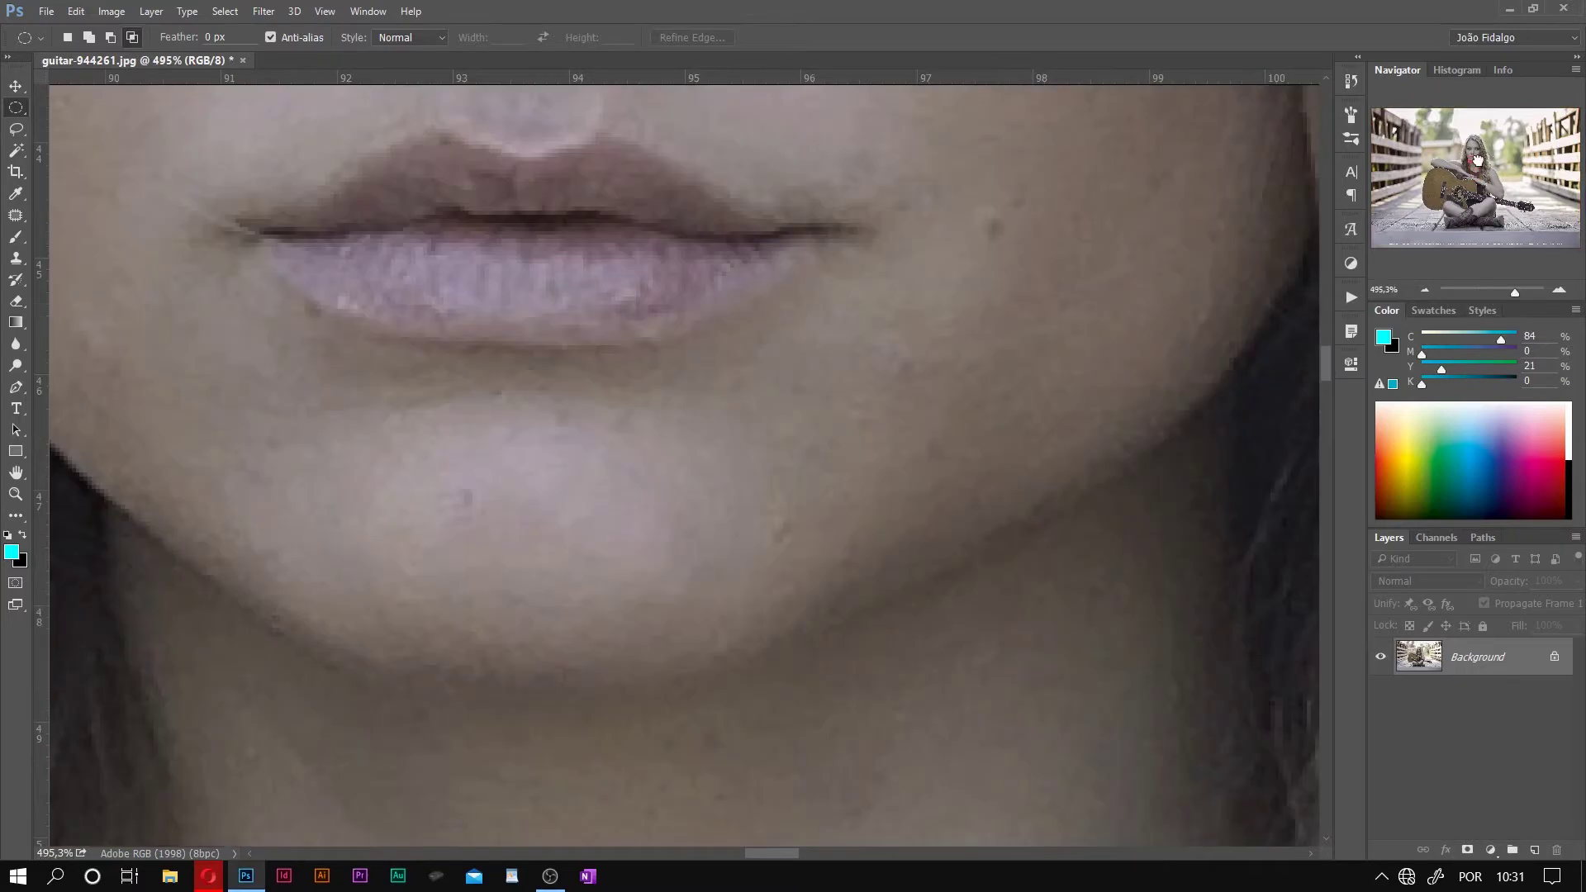
click(1503, 291)
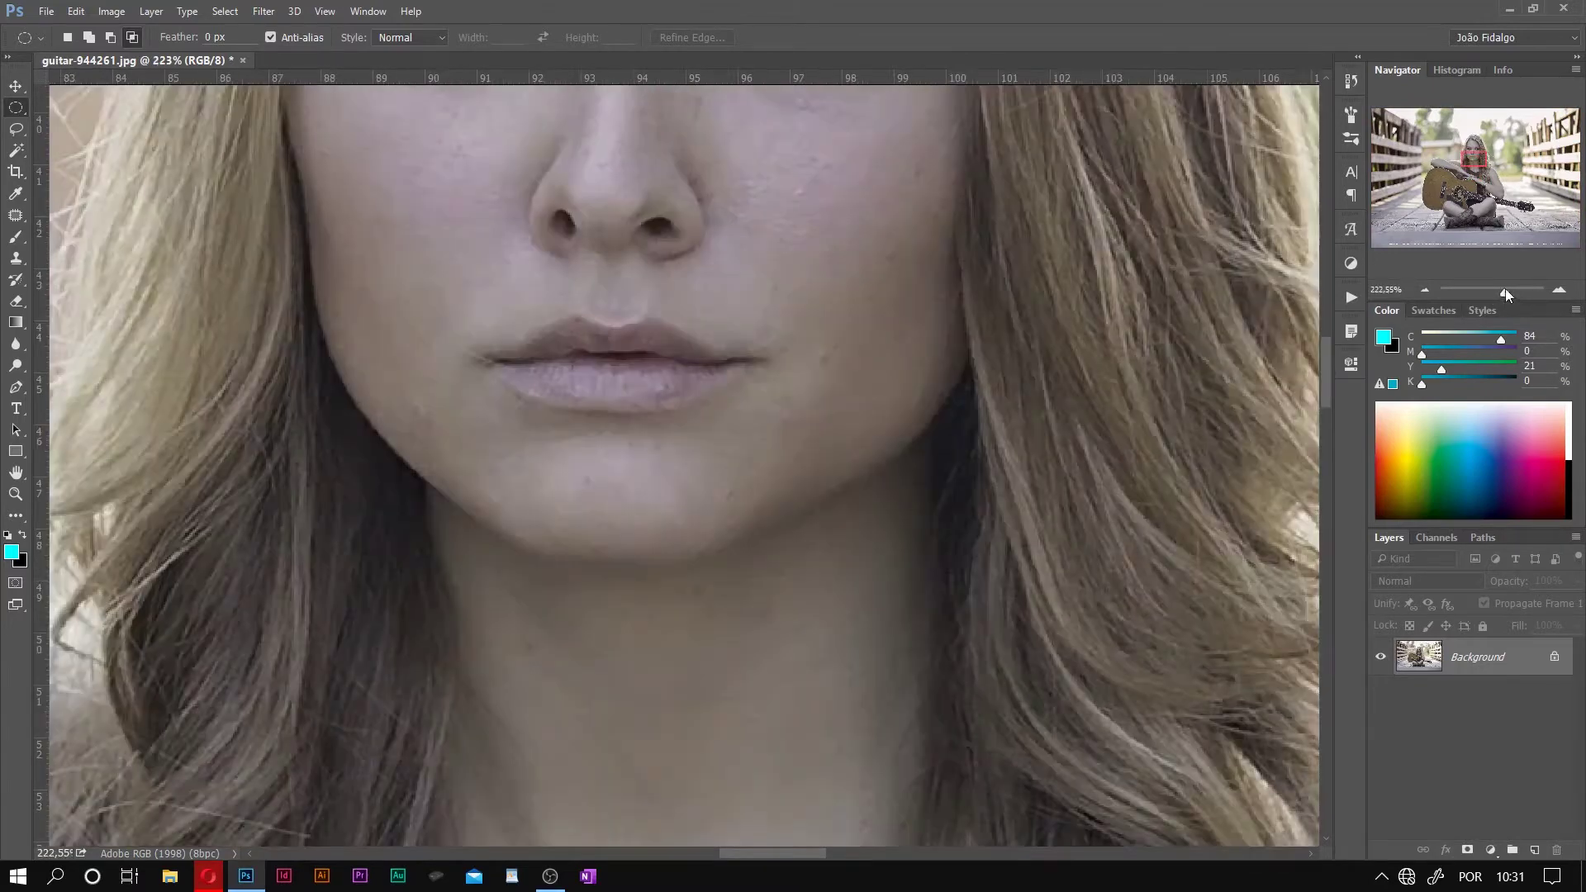
drag(1478, 166, 1478, 157)
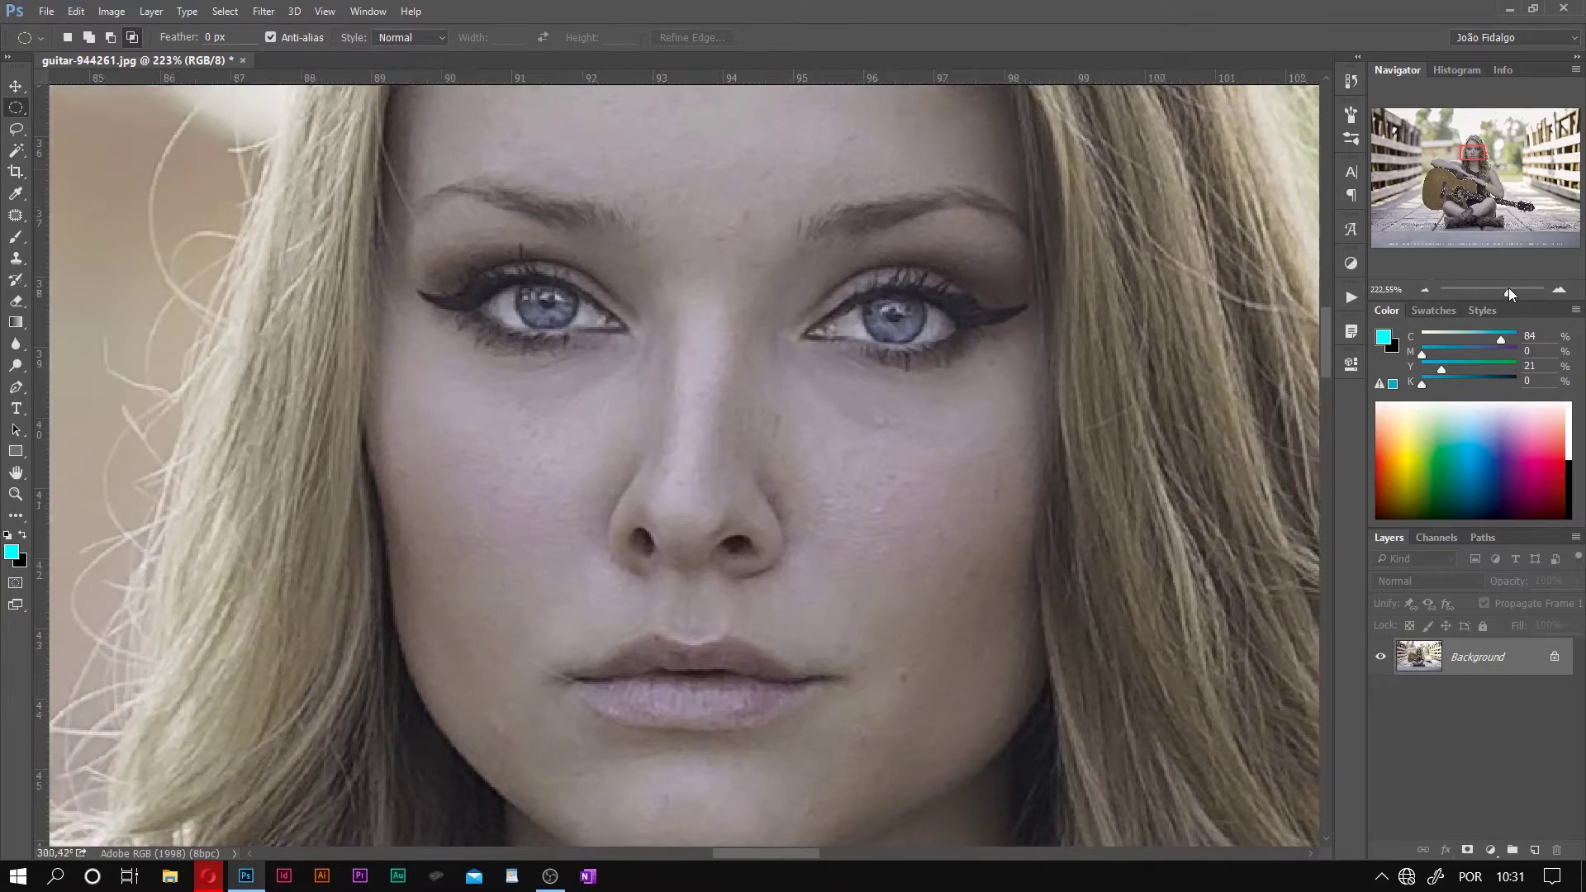
click(1508, 290)
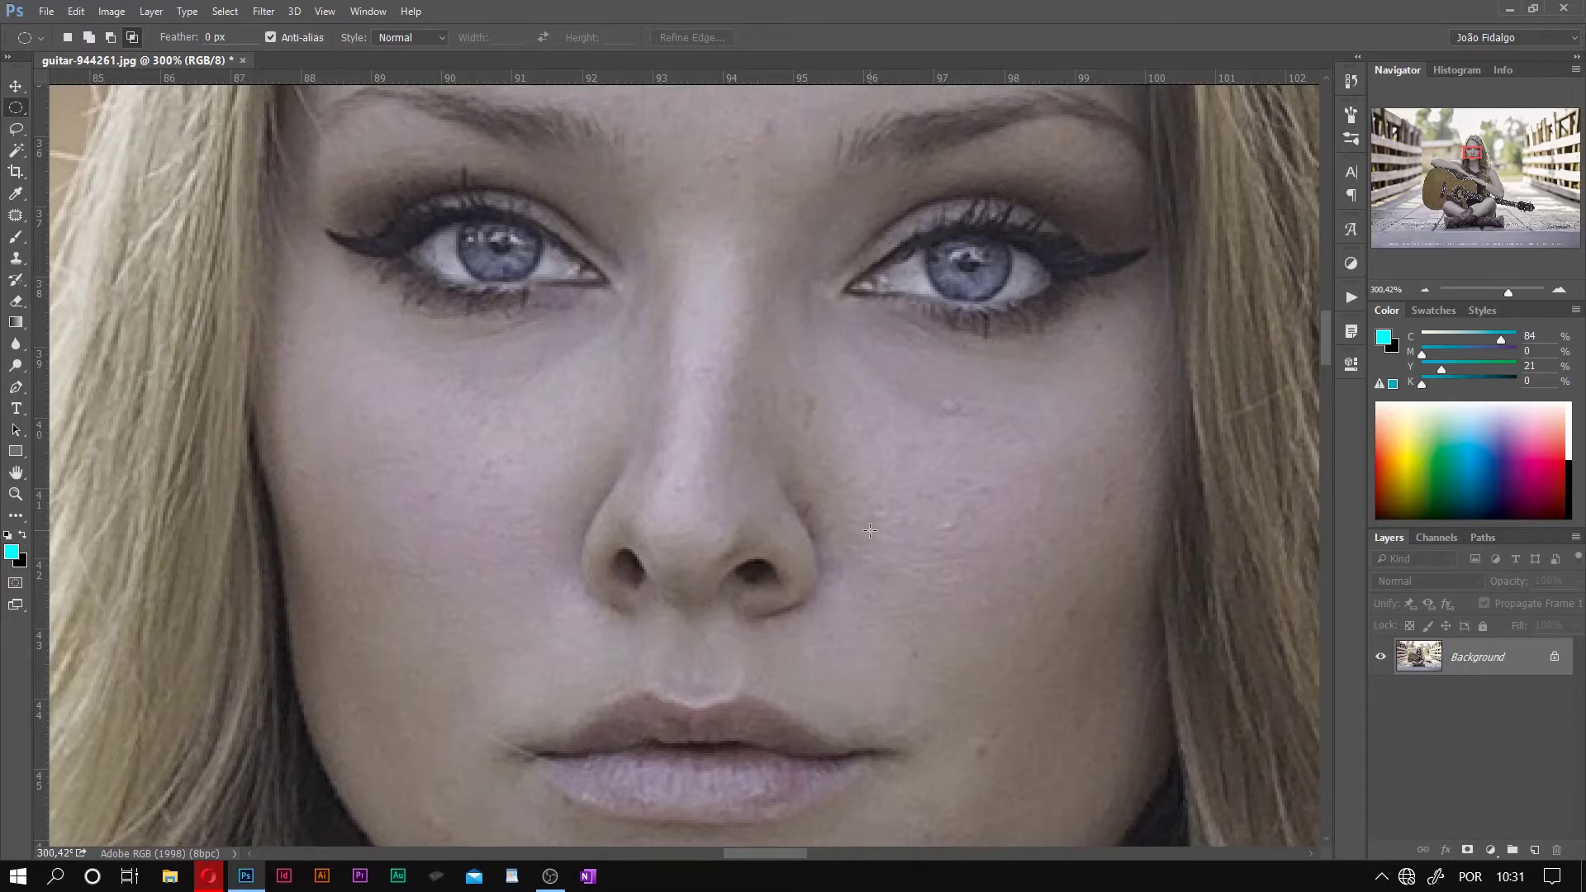
Step: Open the photo in Camera Raw Filter and magnify the preview to 300% on the face
click(265, 12)
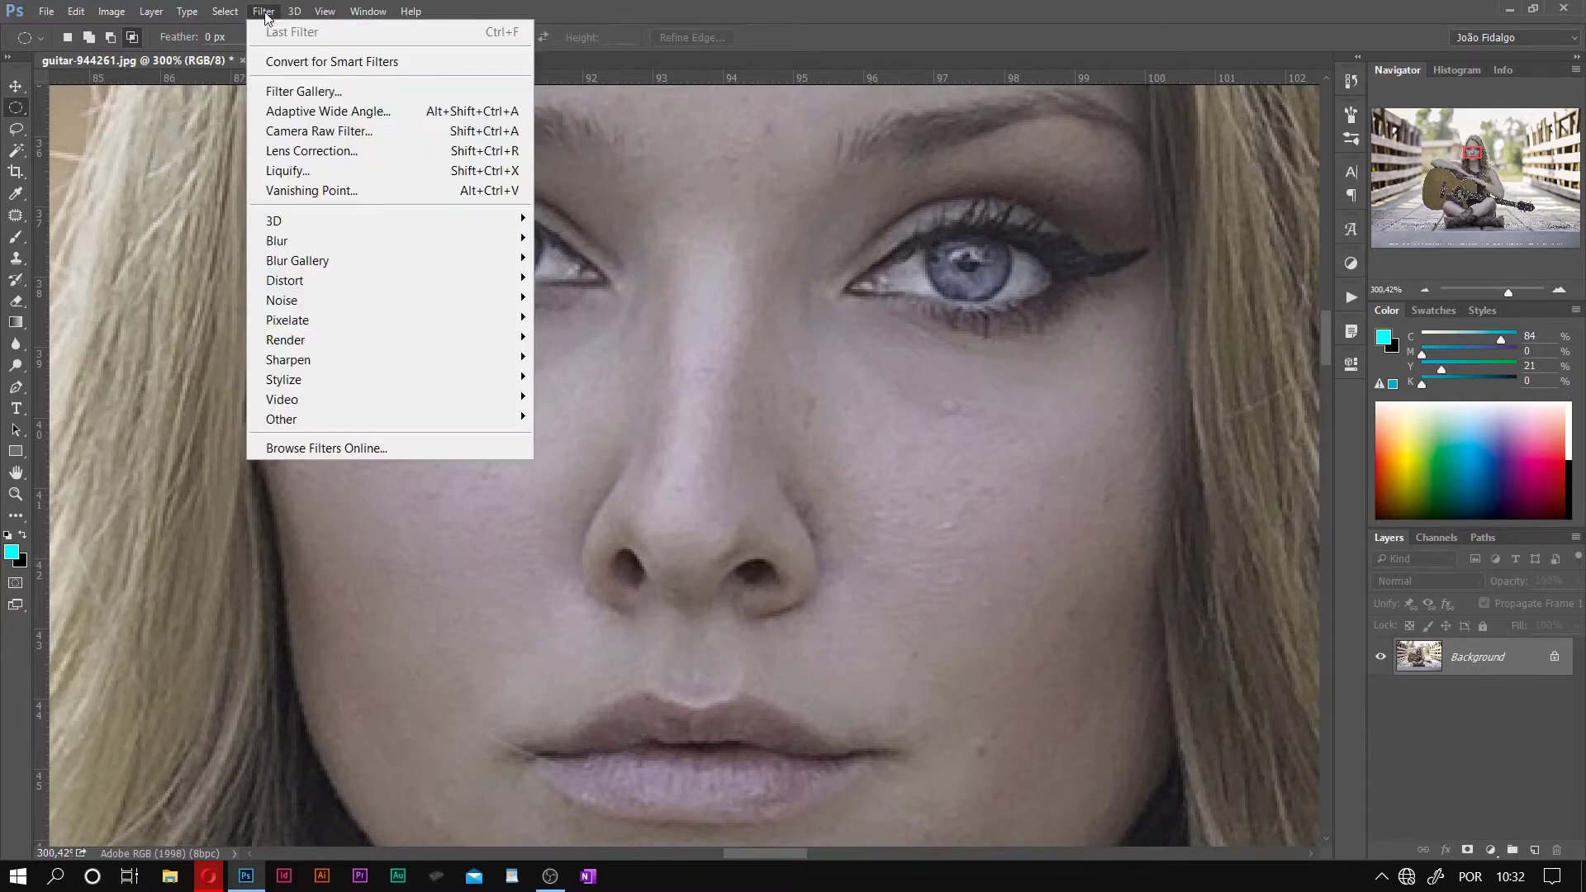
click(322, 132)
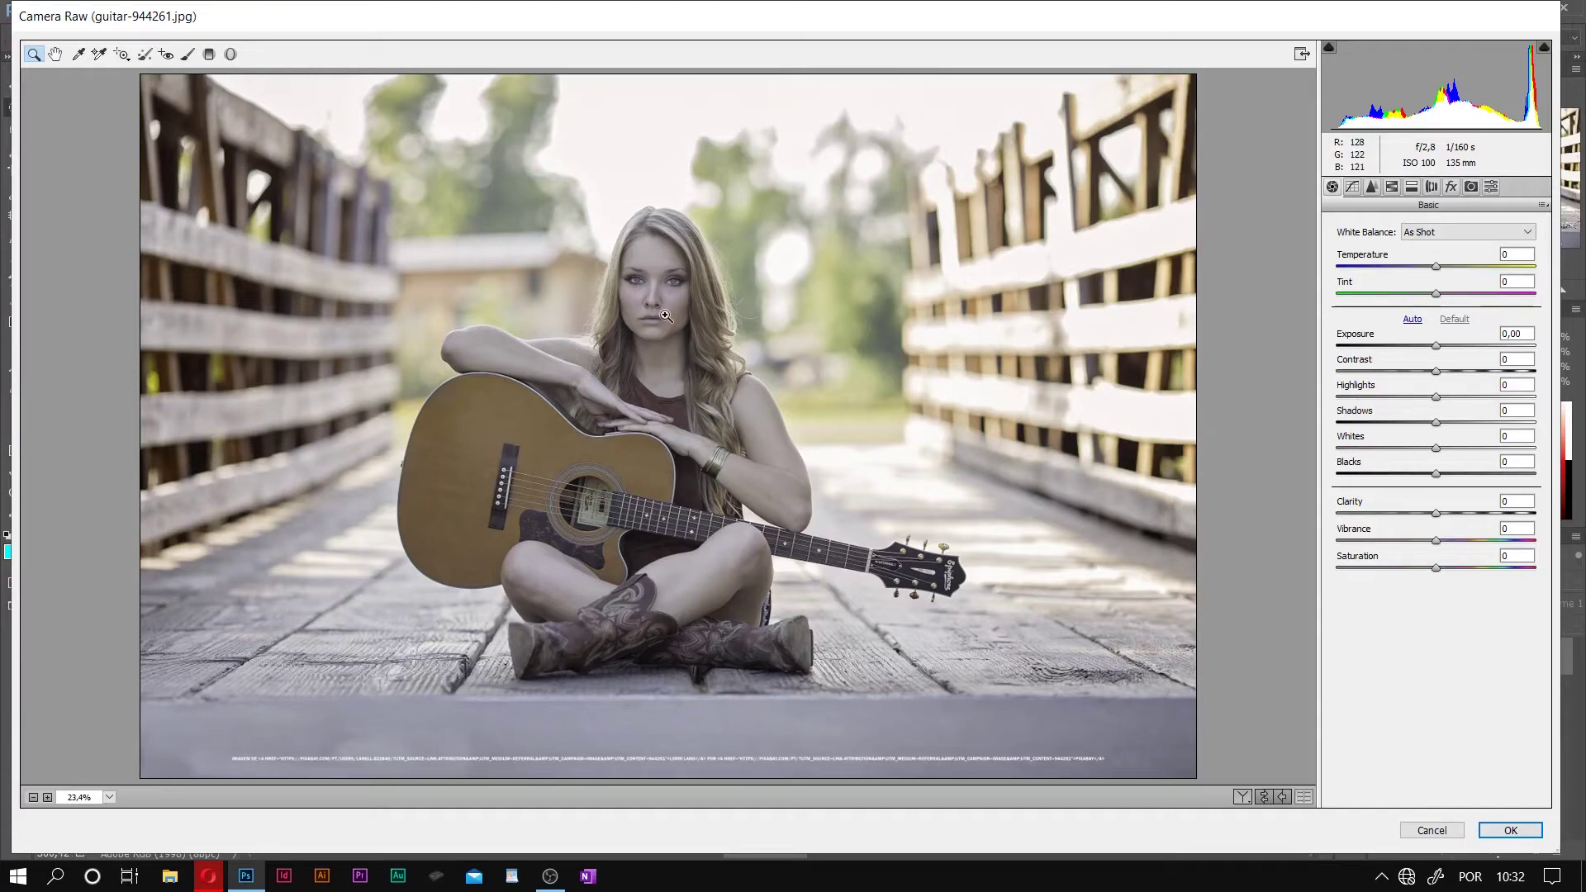
click(665, 316)
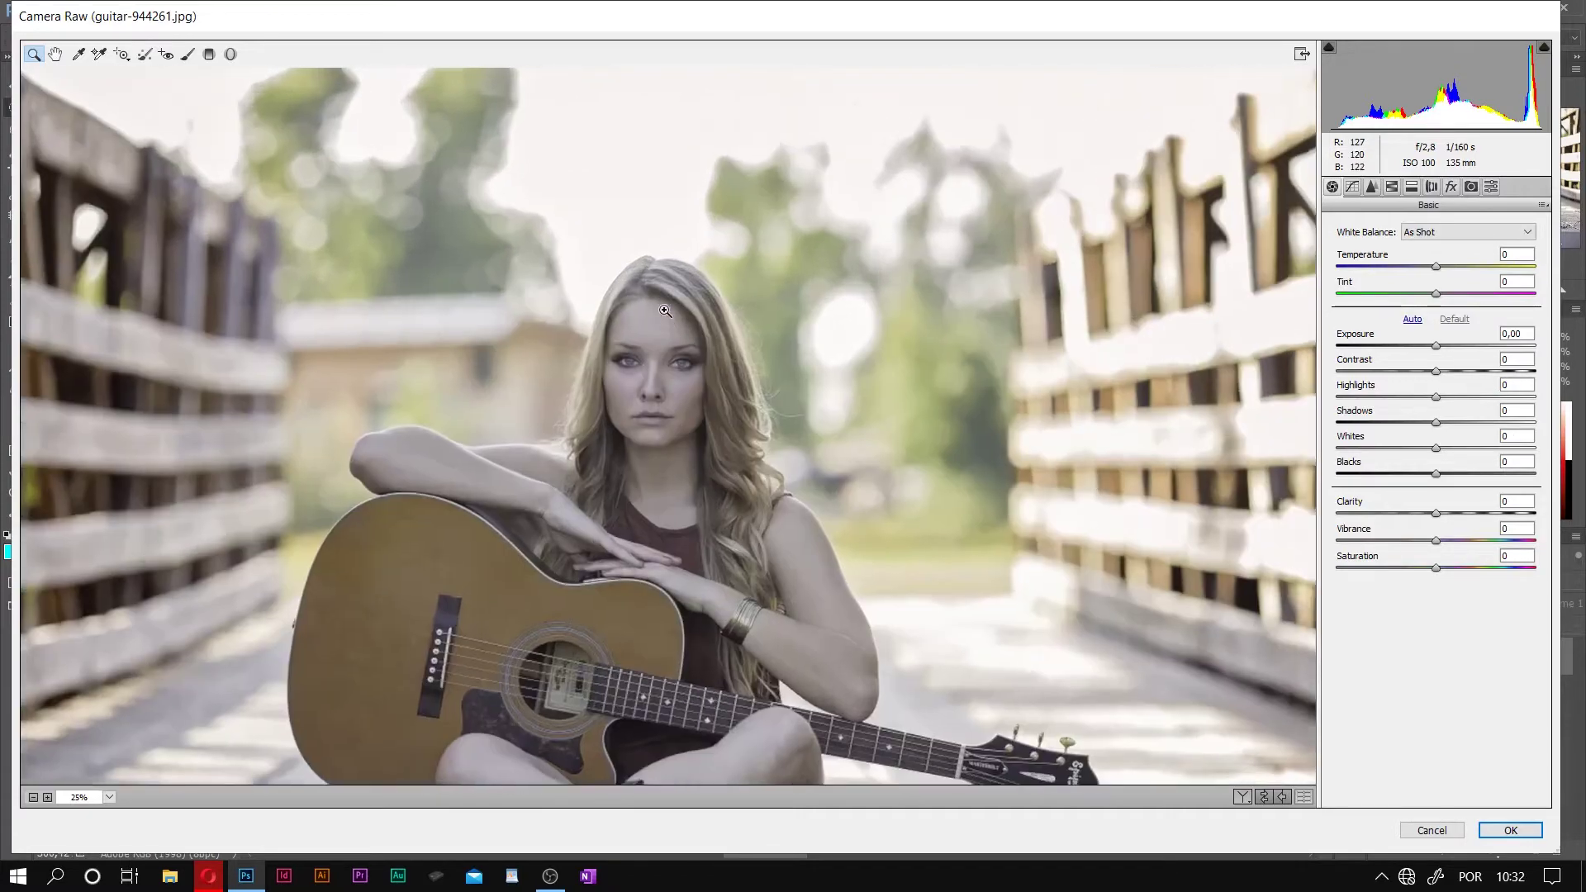
click(665, 403)
click(702, 403)
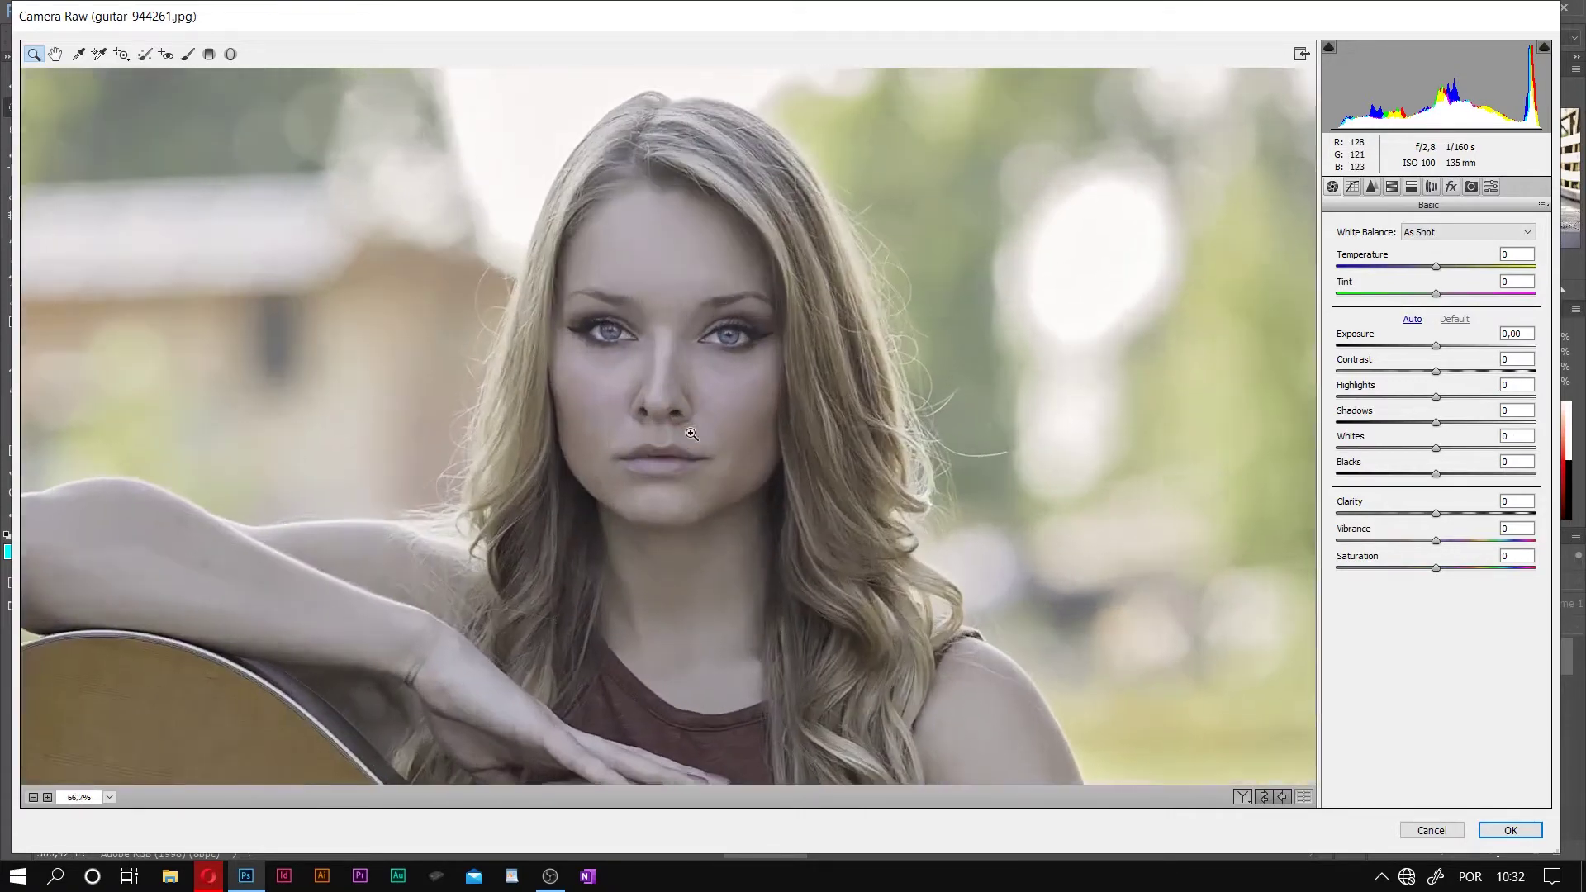
click(713, 405)
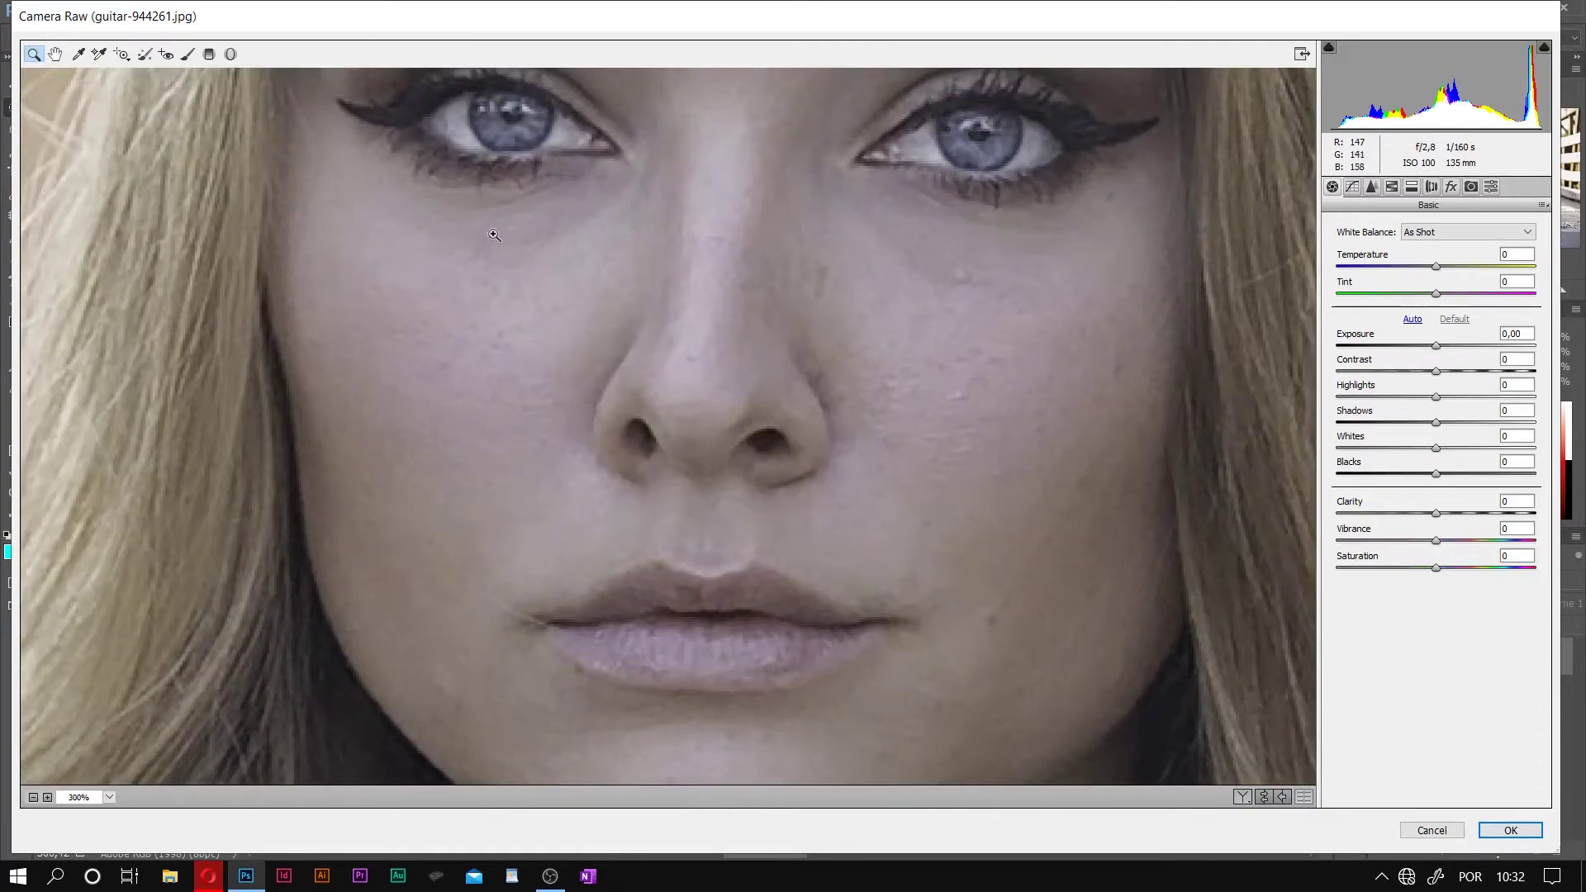
Step: Select the Adjustment Brush with Size 36 and Feather 22
click(186, 56)
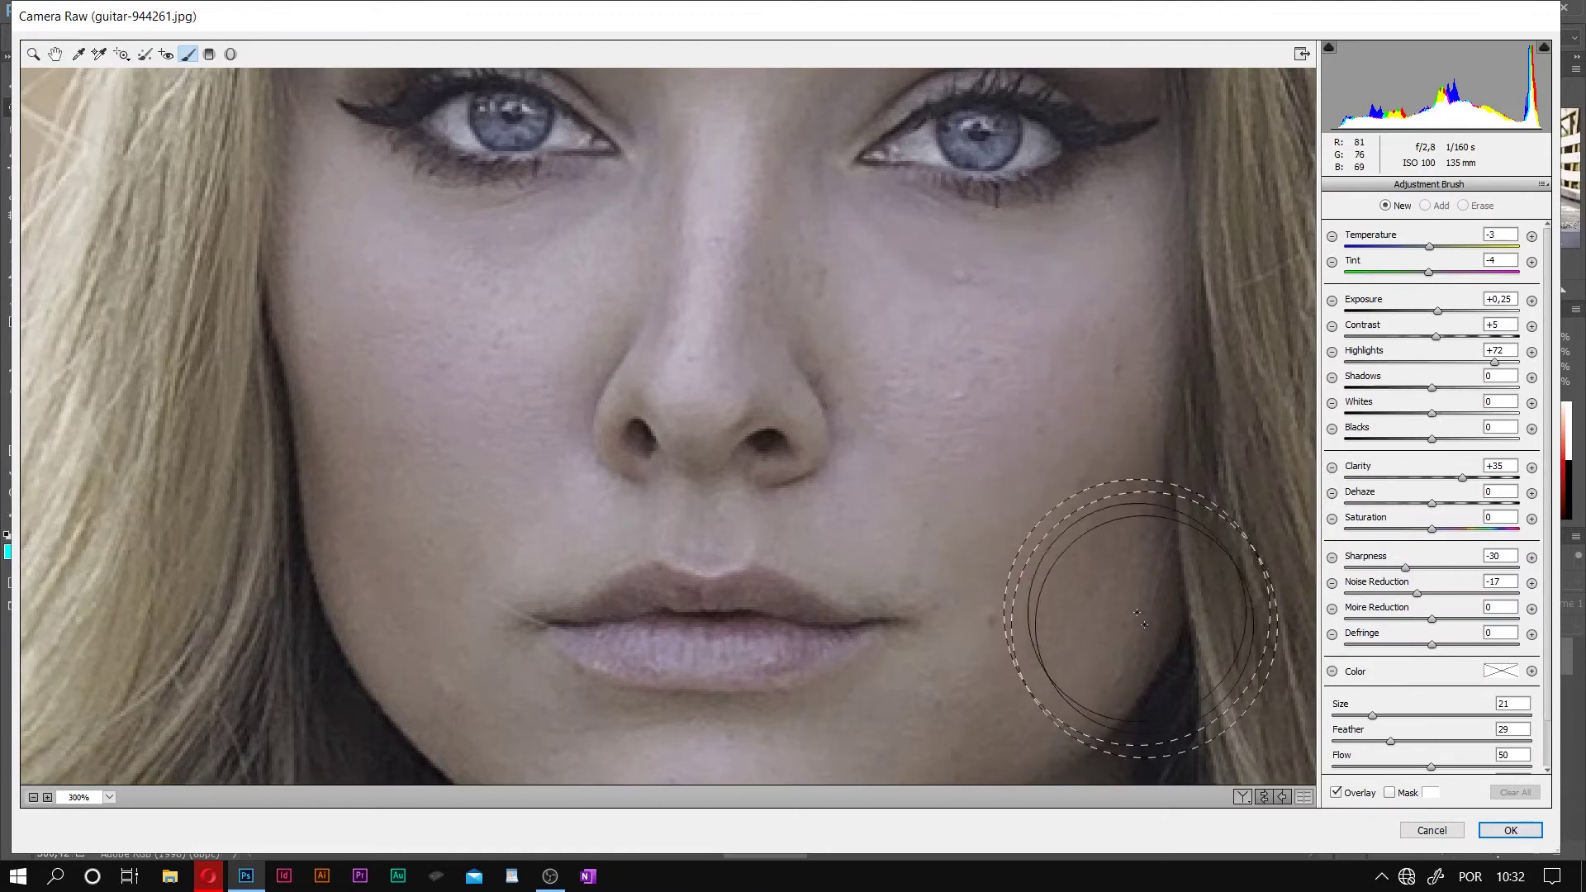
drag(1373, 715, 1422, 715)
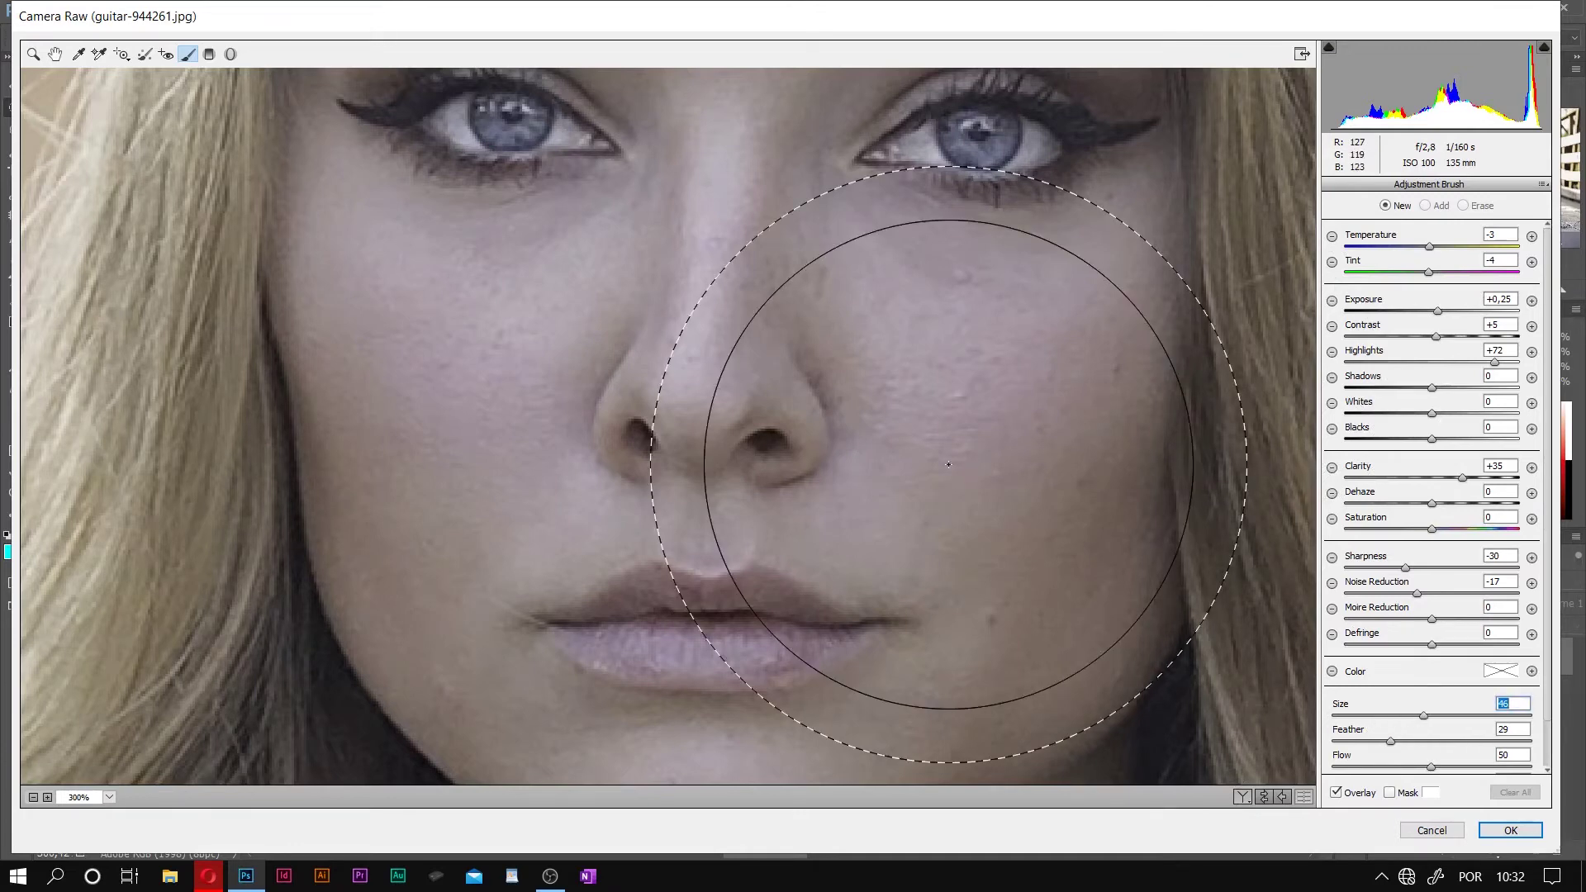
key(Up)
key(Up)
key(Up)
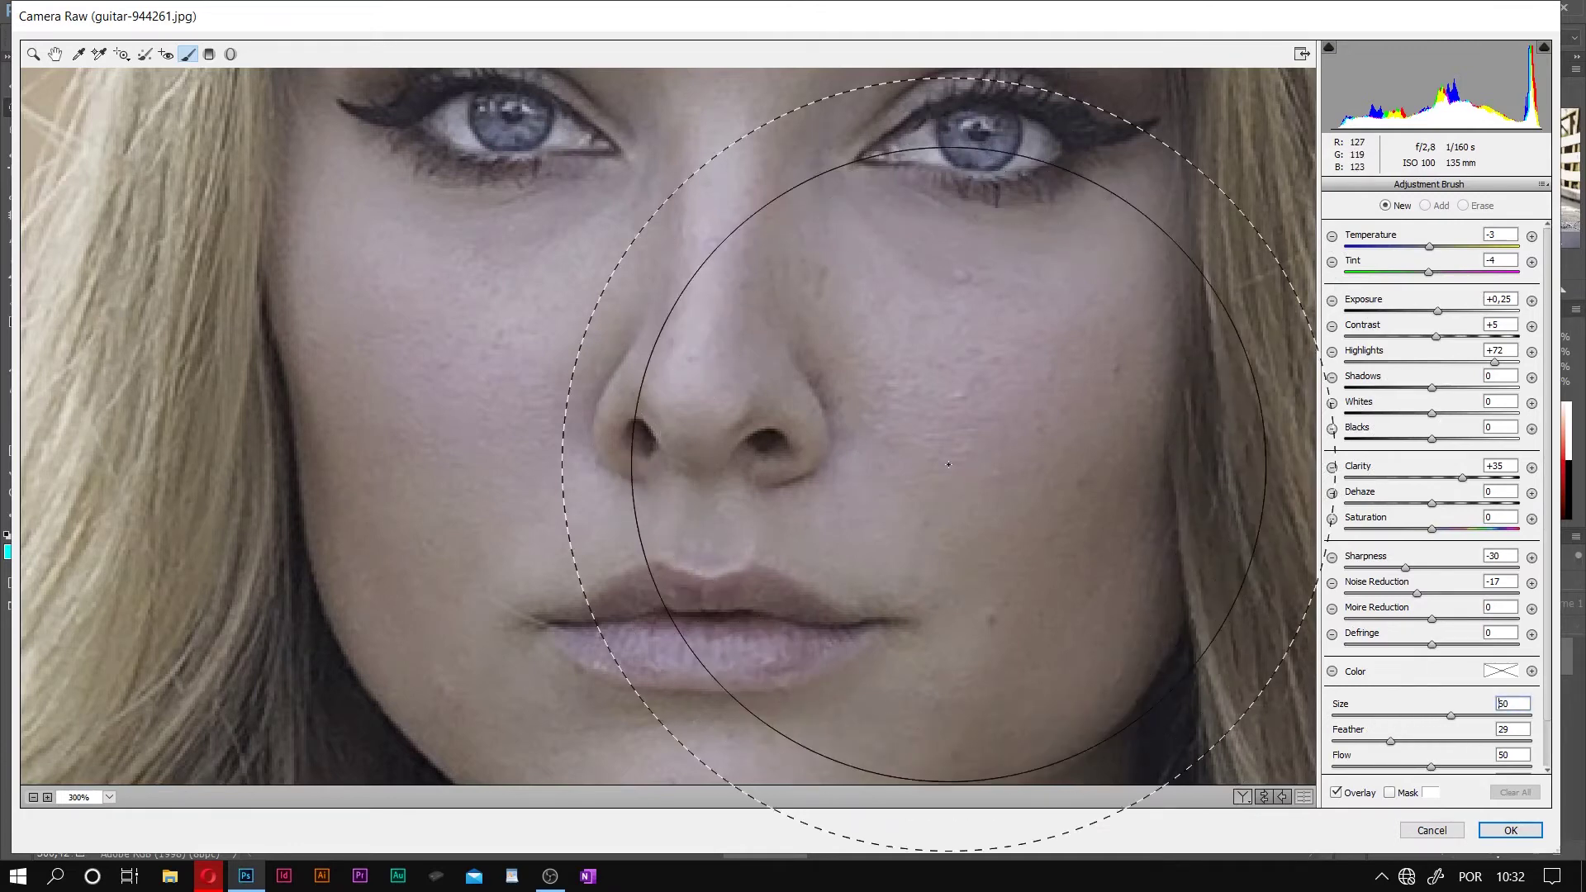
key(Up)
key(Down)
key(Down)
key(Down)
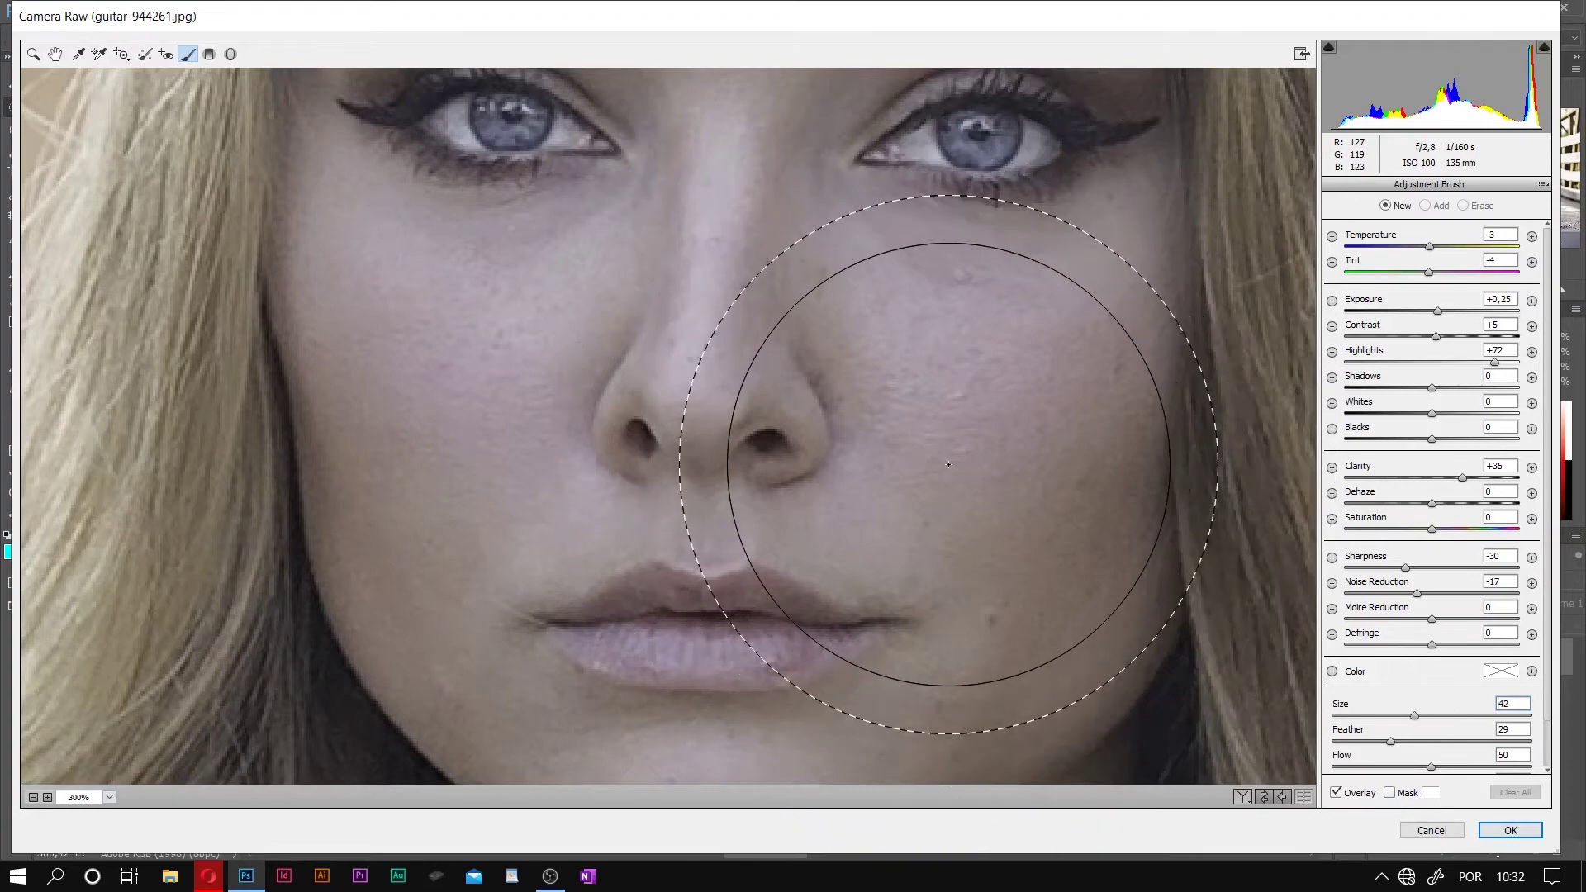
drag(1422, 715, 1403, 713)
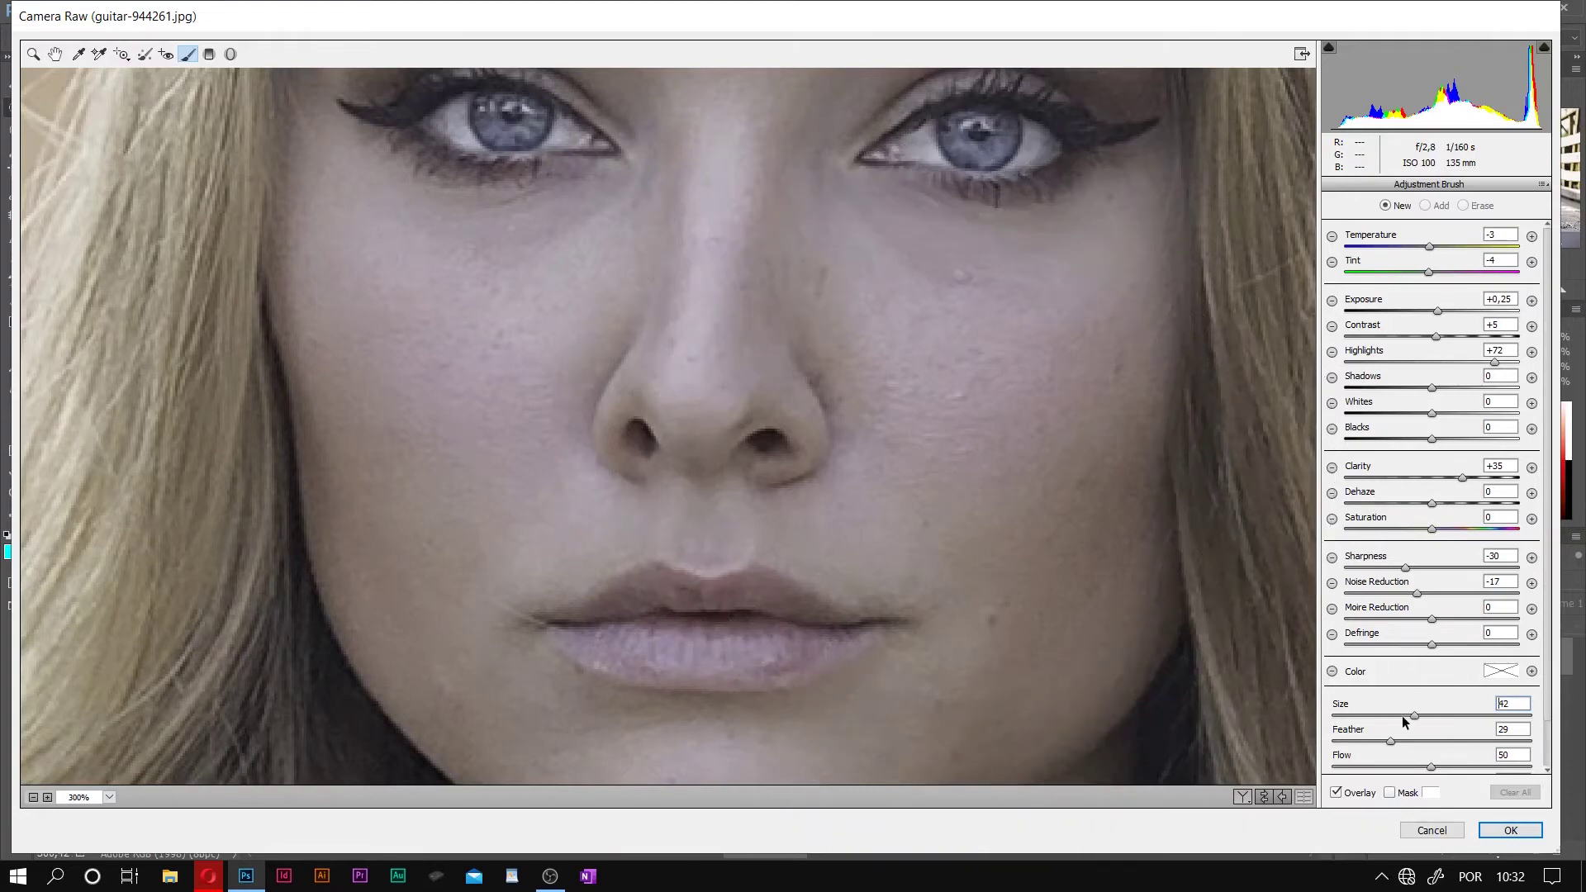
click(1401, 715)
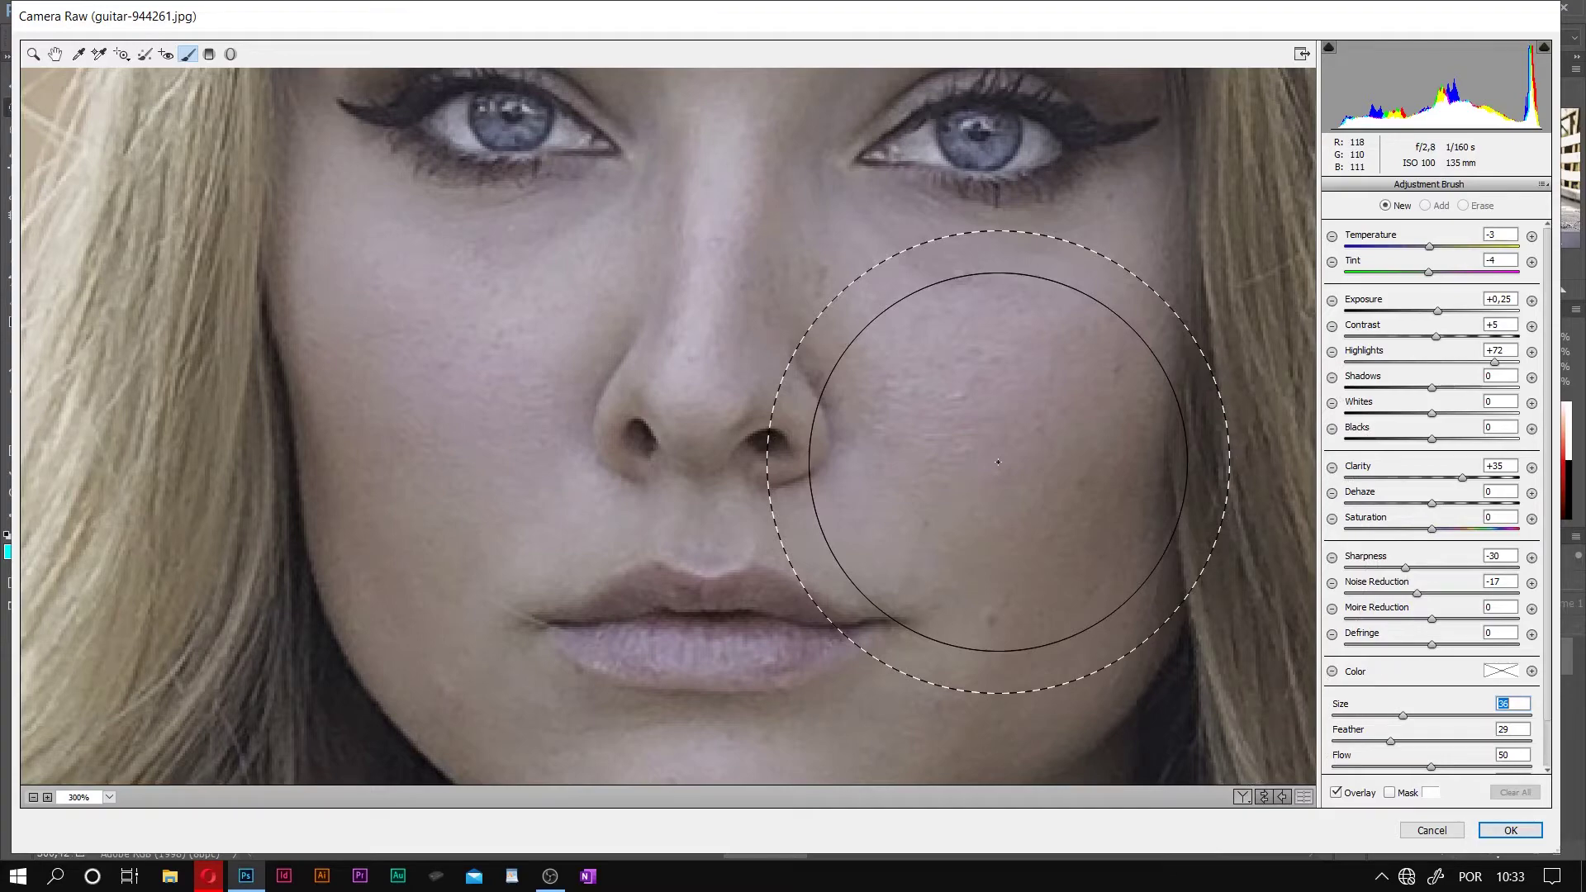
click(1369, 740)
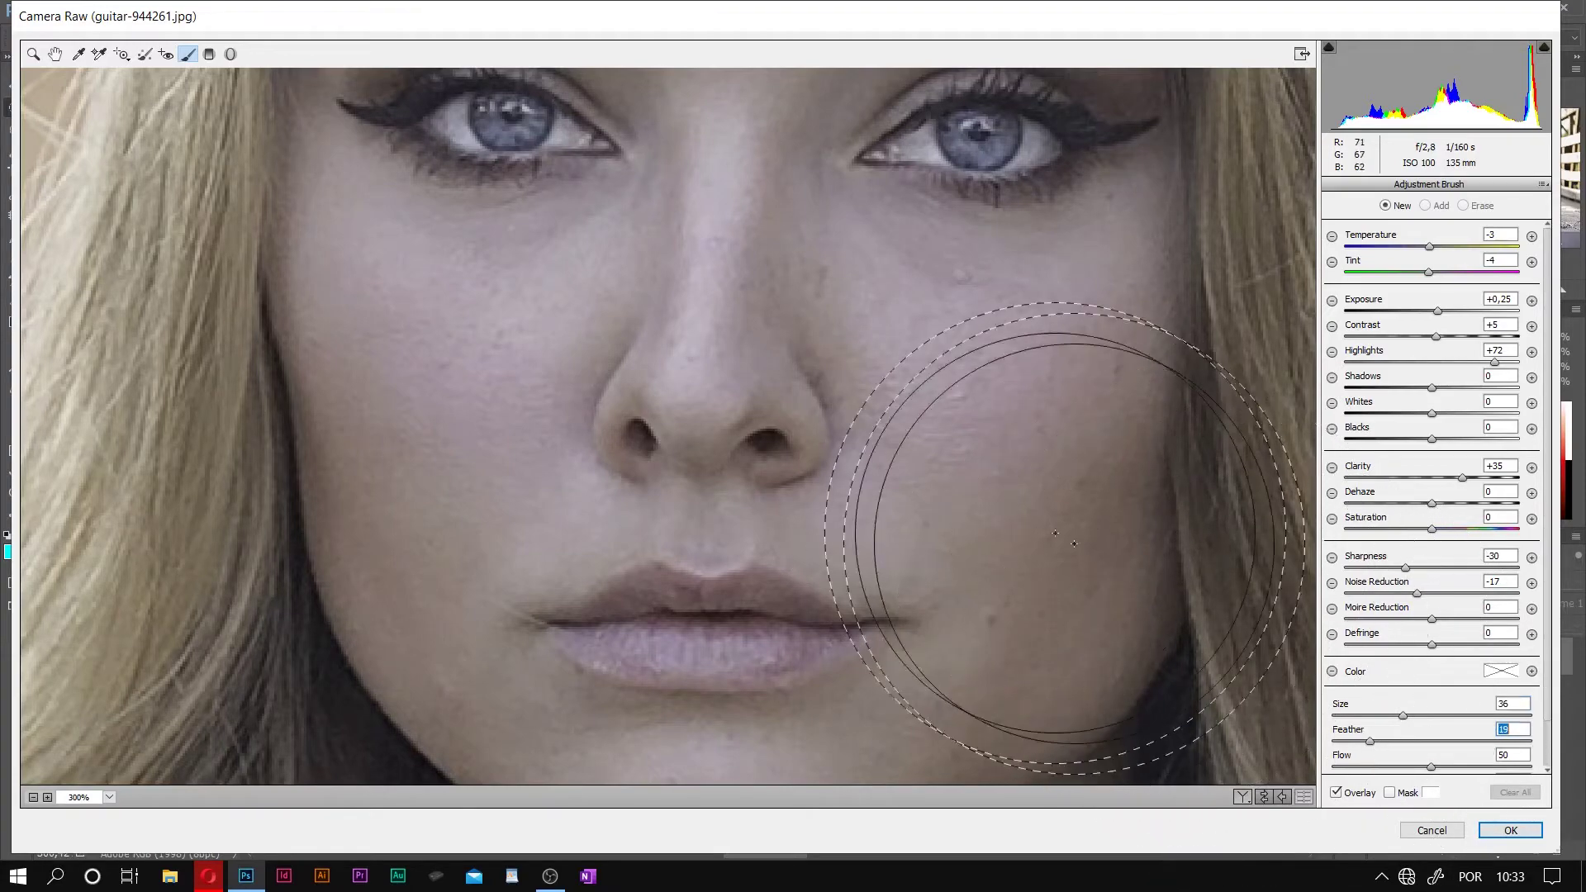
click(1460, 740)
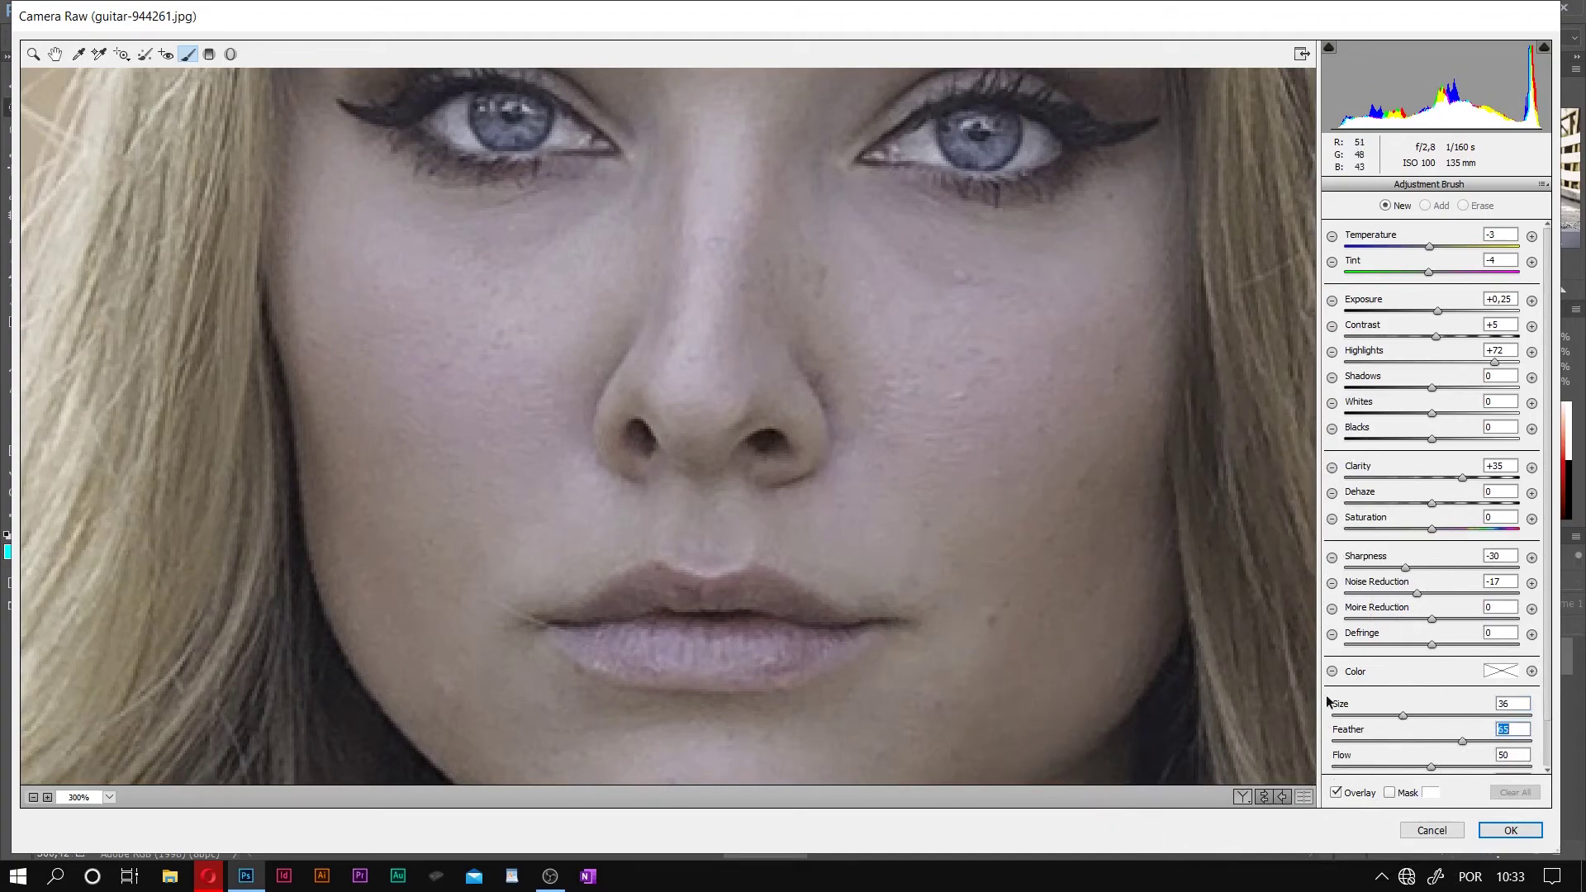
click(1376, 741)
Step: Lower the Adjustment Brush Clarity to -38
click(1398, 478)
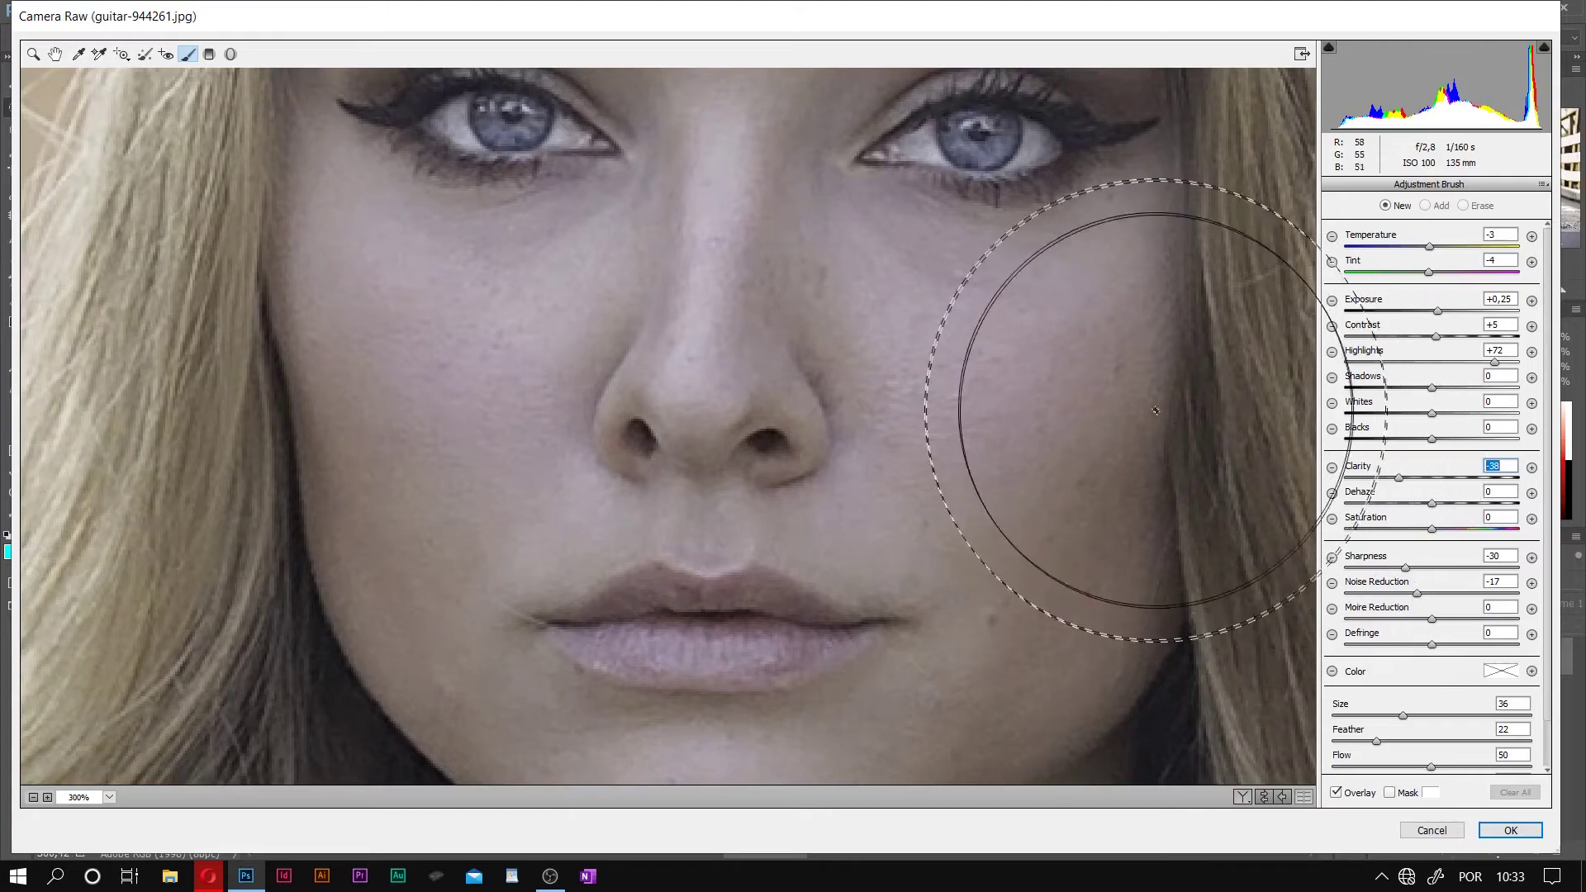
Step: Shrink the brush to size 21 and paint smoothing over the cheek below the eye
click(1384, 714)
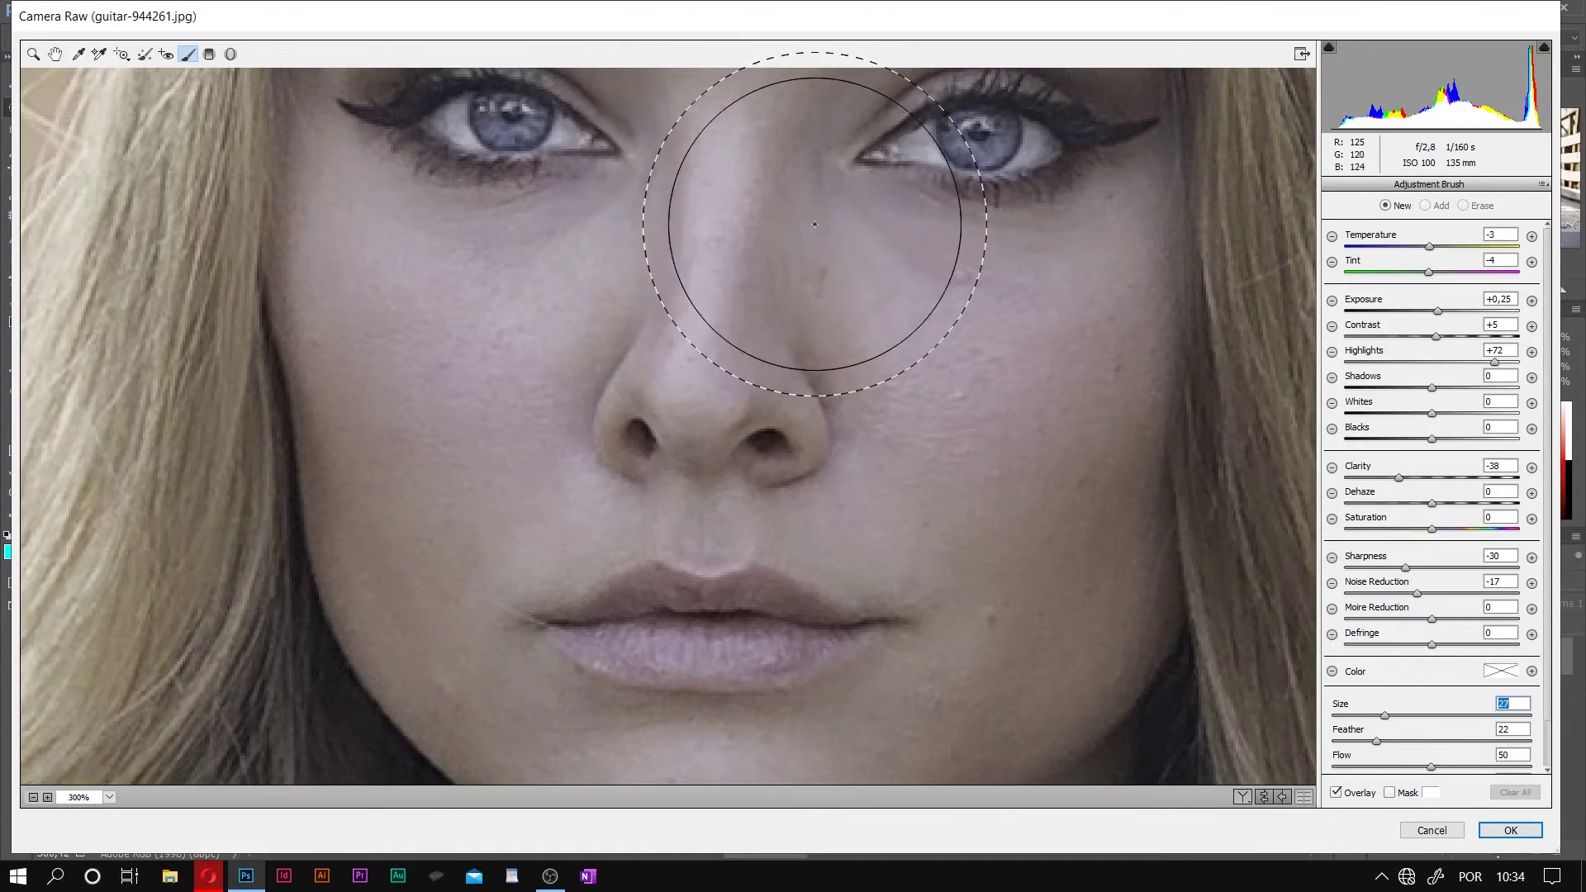
mouse_move(890, 269)
mouse_down()
mouse_move(891, 482)
mouse_move(881, 297)
mouse_move(871, 330)
mouse_up()
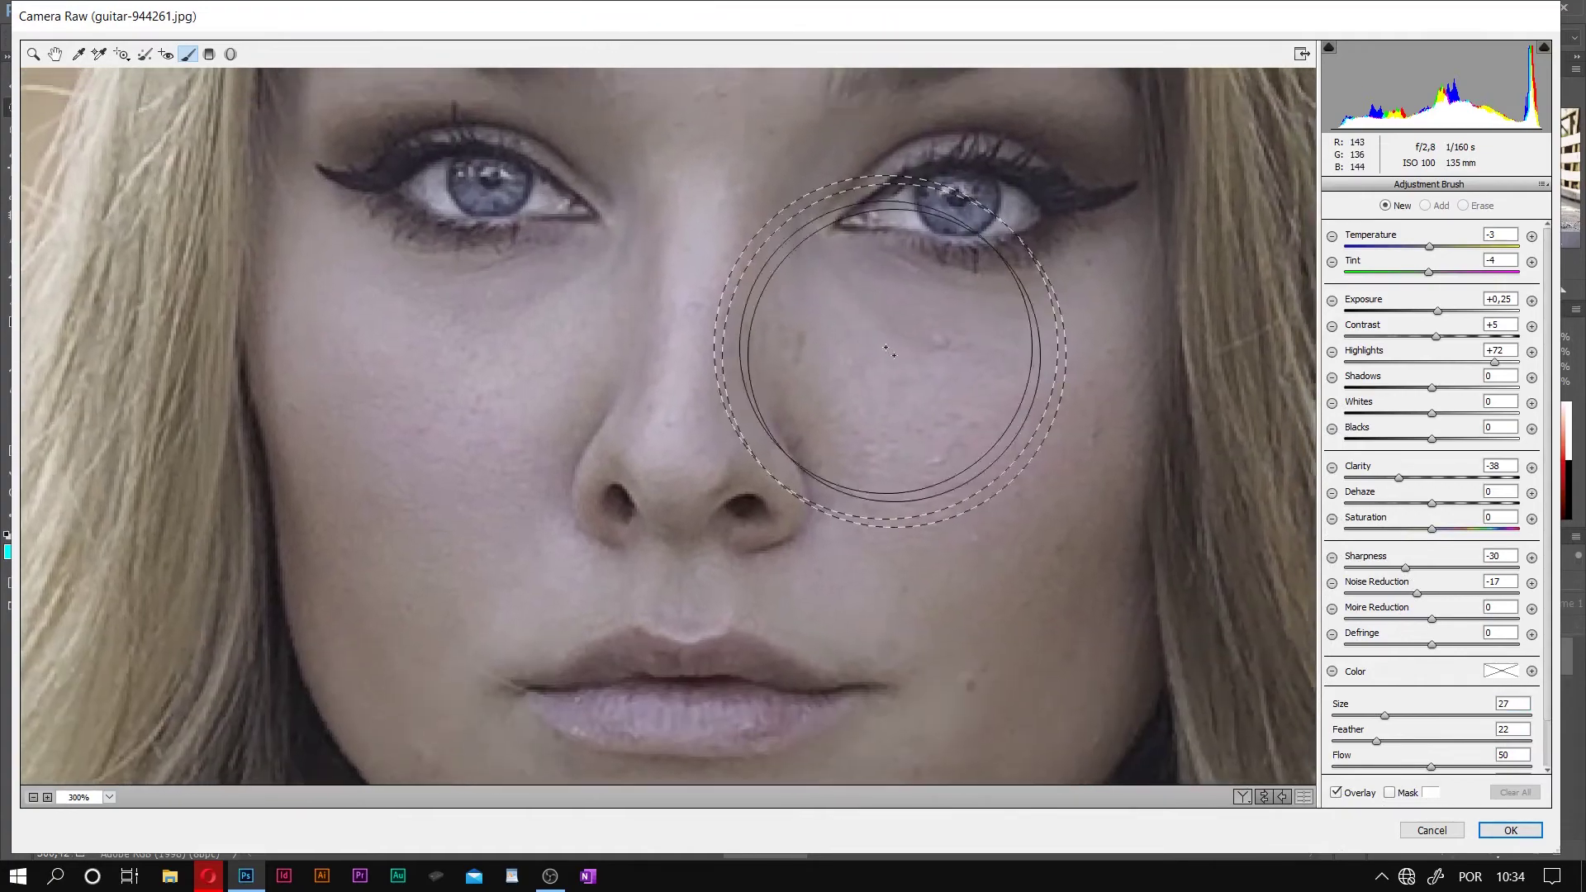
drag(1384, 716, 1373, 716)
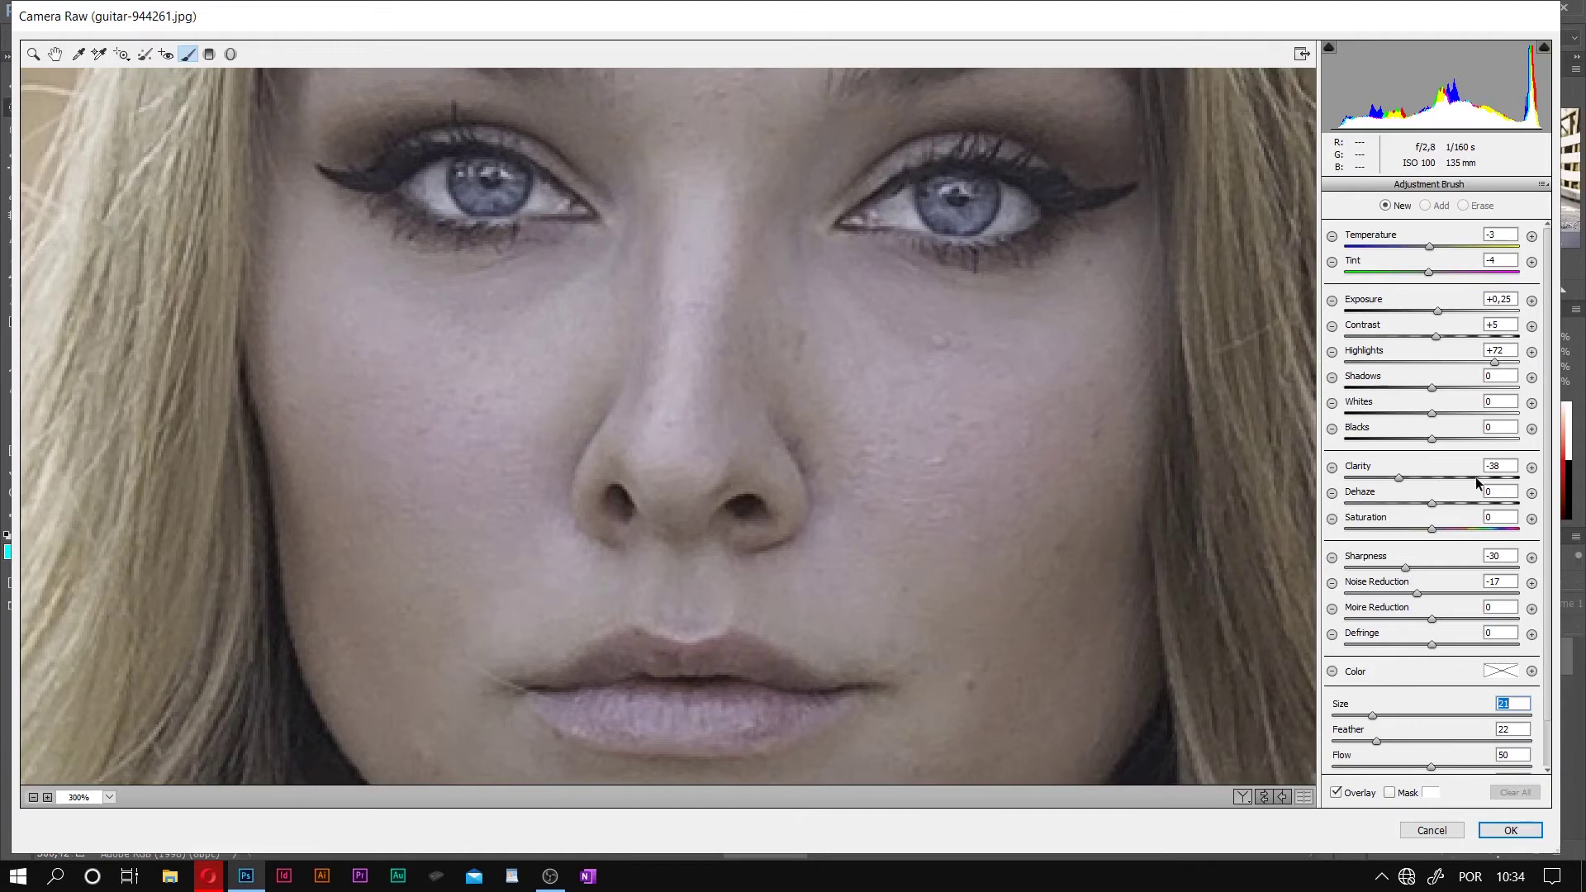
scroll(1519, 693, down, 2)
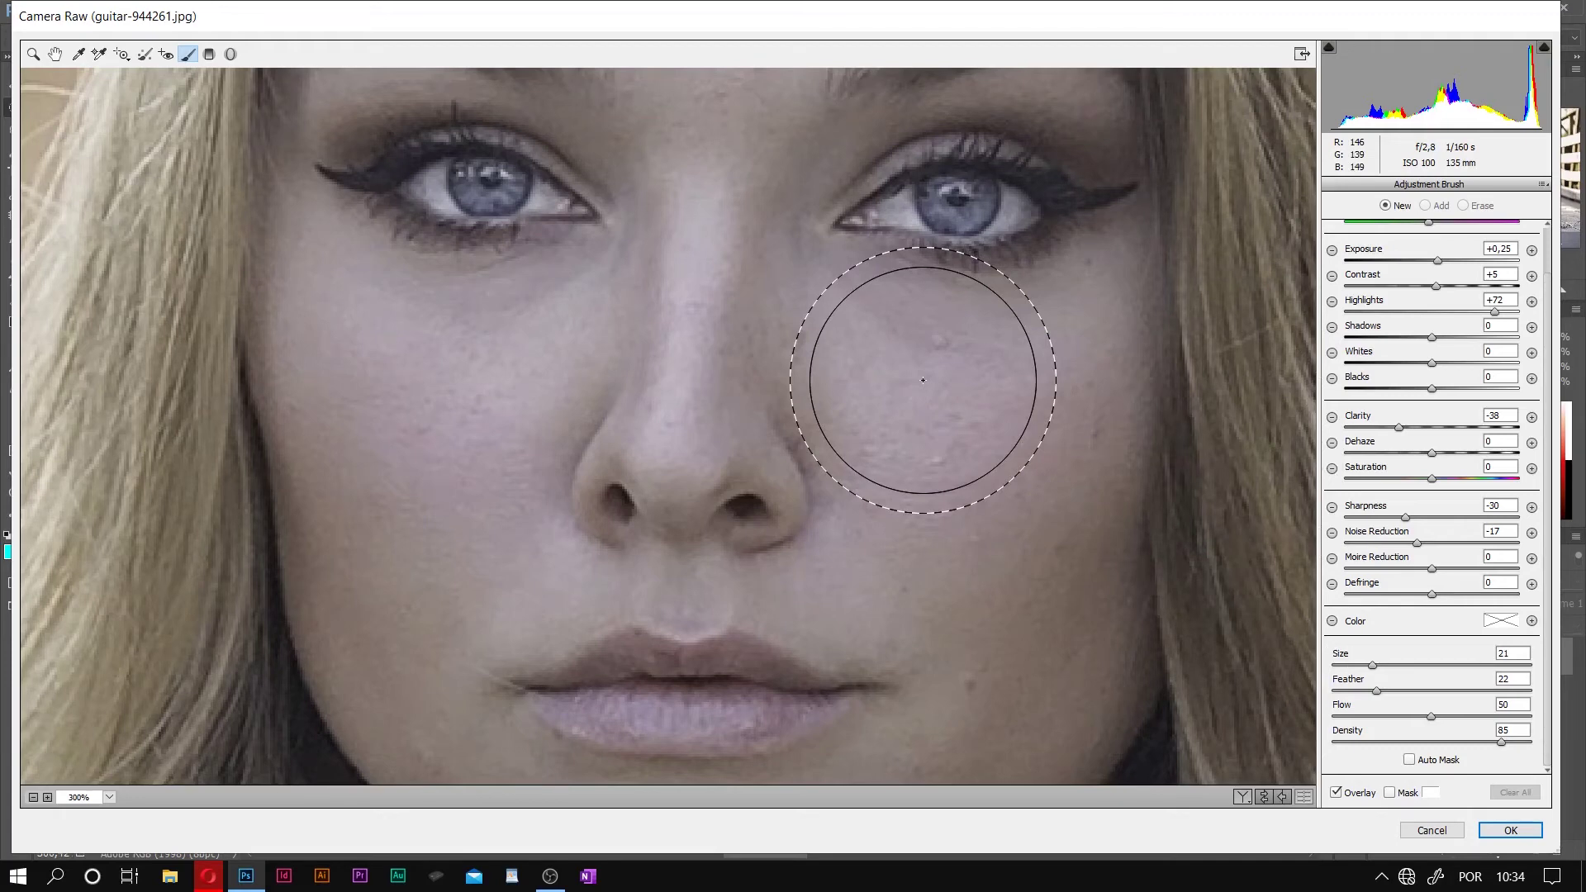
mouse_move(923, 380)
mouse_down()
mouse_move(1071, 361)
mouse_move(1052, 553)
mouse_move(937, 544)
mouse_move(850, 443)
mouse_move(856, 400)
mouse_move(850, 460)
mouse_move(779, 371)
mouse_move(736, 265)
mouse_move(667, 314)
mouse_move(577, 456)
mouse_move(449, 461)
mouse_move(389, 389)
mouse_move(404, 407)
mouse_move(379, 588)
mouse_move(460, 535)
mouse_move(646, 346)
mouse_up()
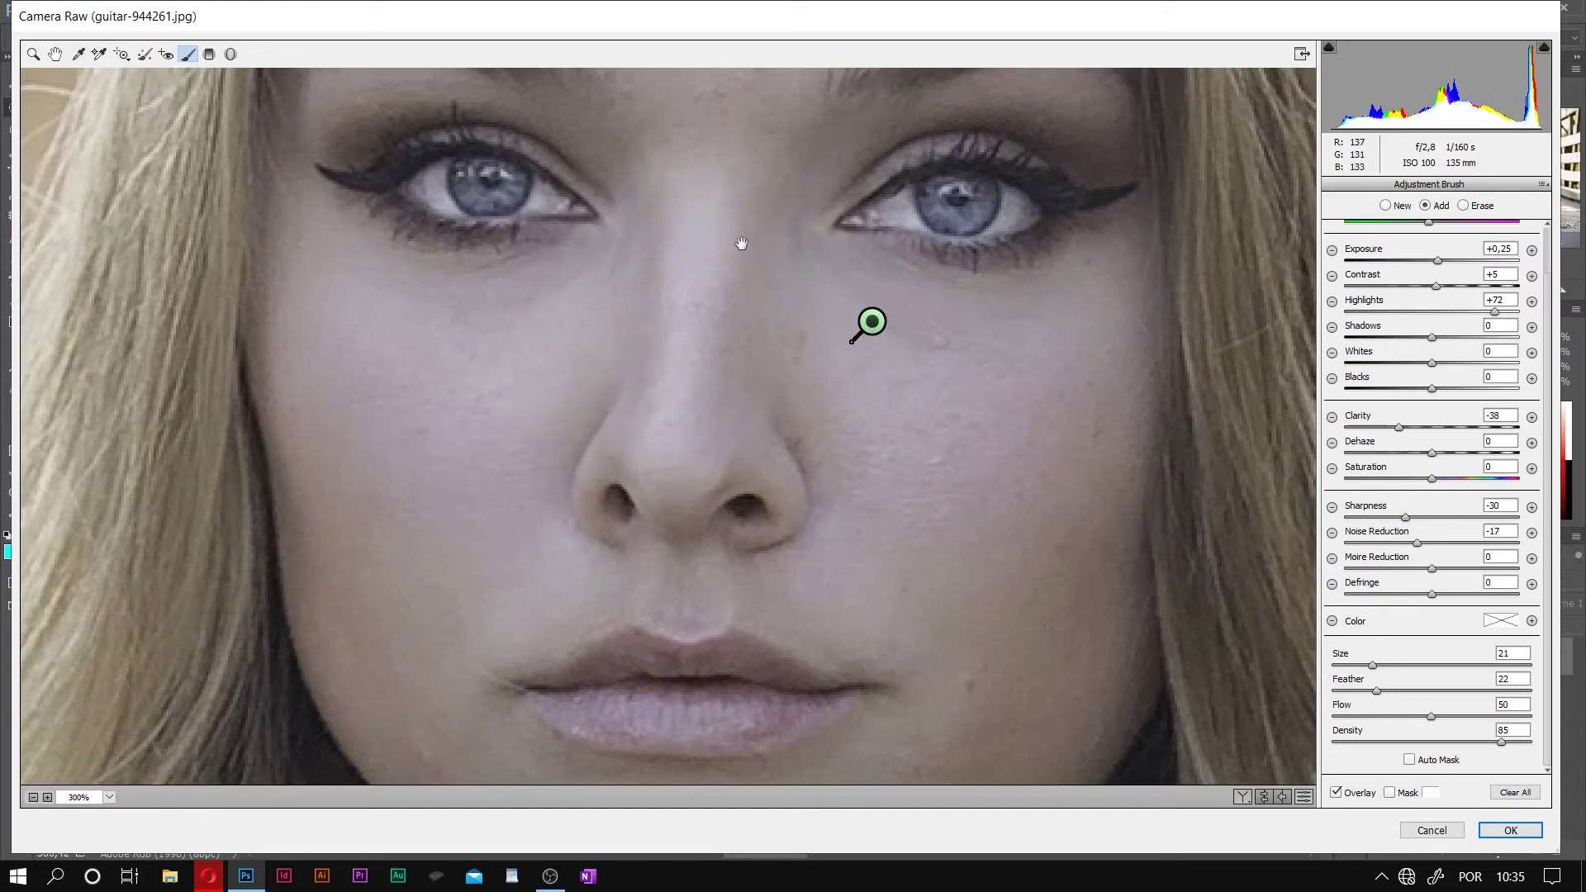
Step: Paint smoothing onto the forehead between the brows, then zoom out to the whole face
drag(743, 244, 753, 549)
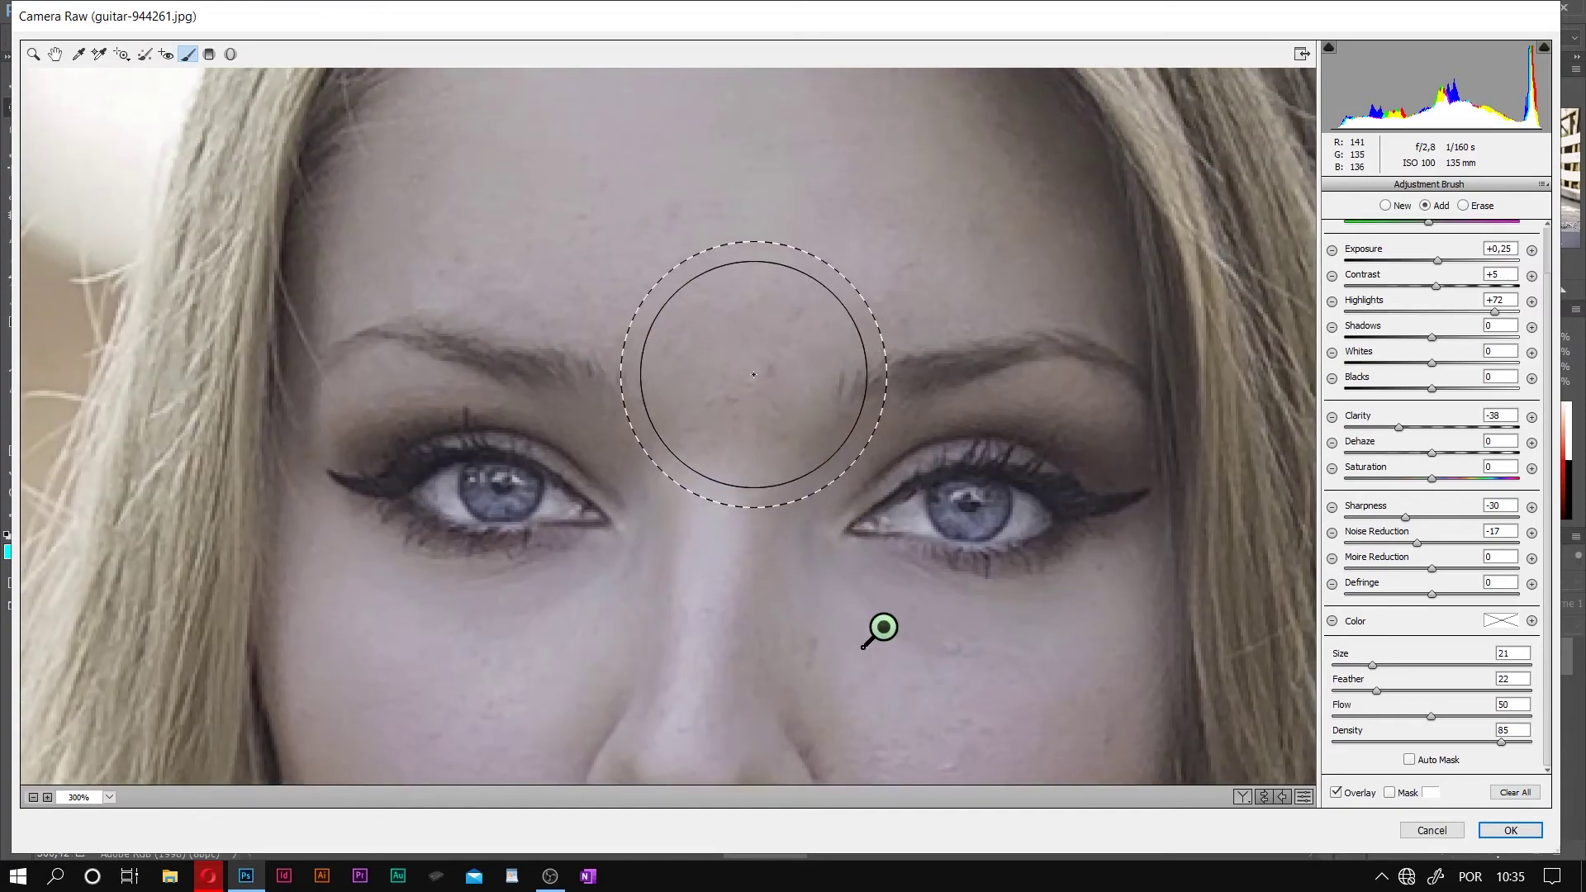
mouse_move(743, 372)
mouse_down()
mouse_move(894, 248)
mouse_move(962, 223)
mouse_move(407, 232)
mouse_move(460, 213)
mouse_move(691, 300)
mouse_move(702, 323)
mouse_up()
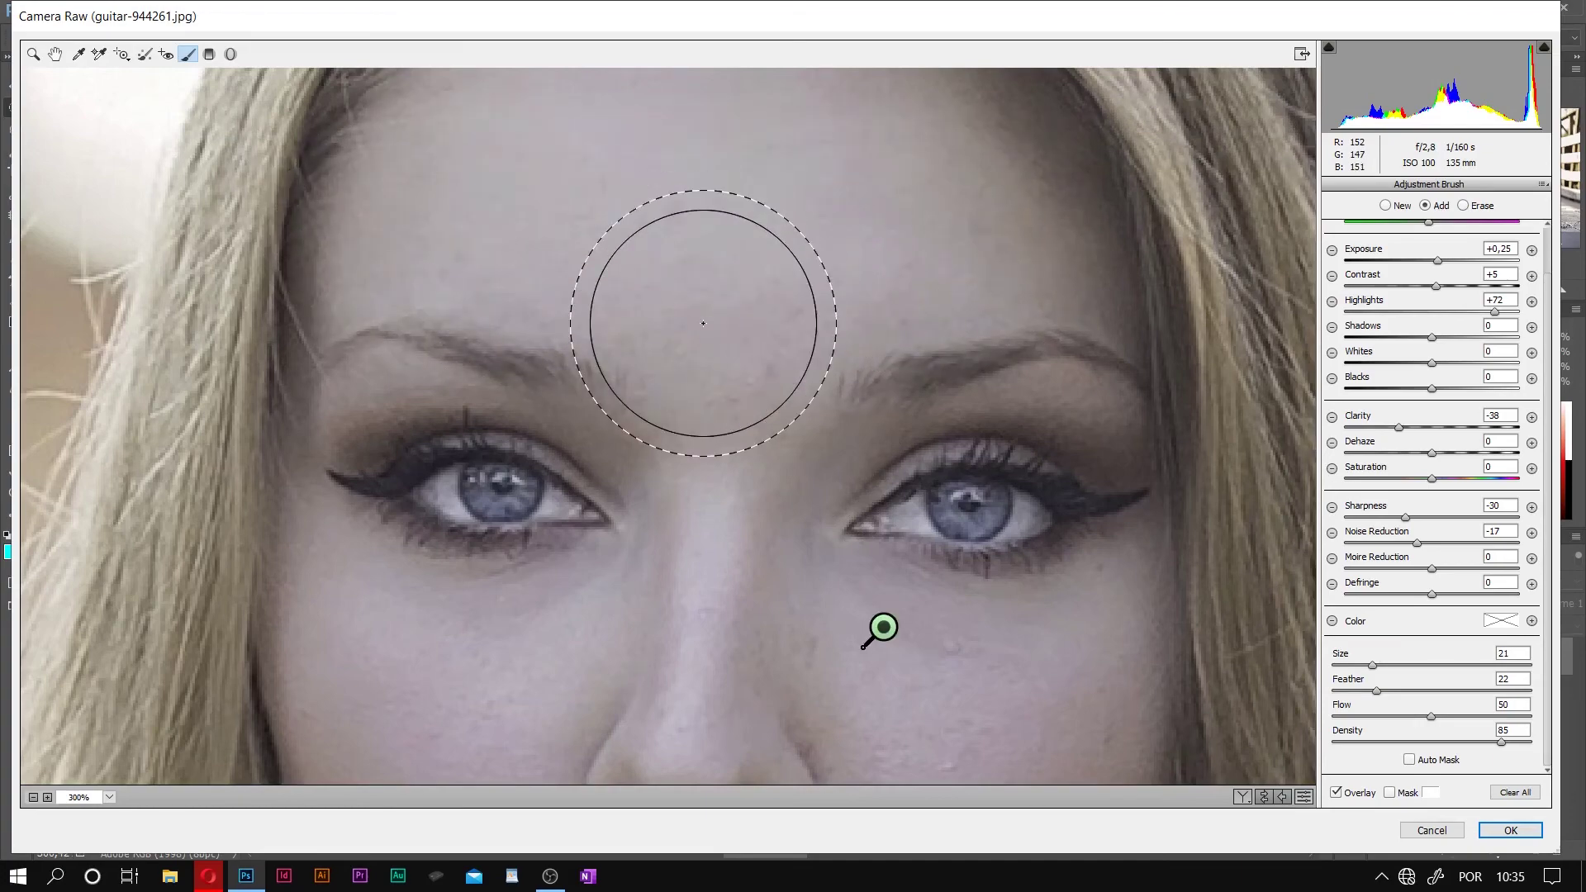
scroll(703, 323, down, 2)
scroll(702, 323, down, 1)
scroll(703, 323, down, 1)
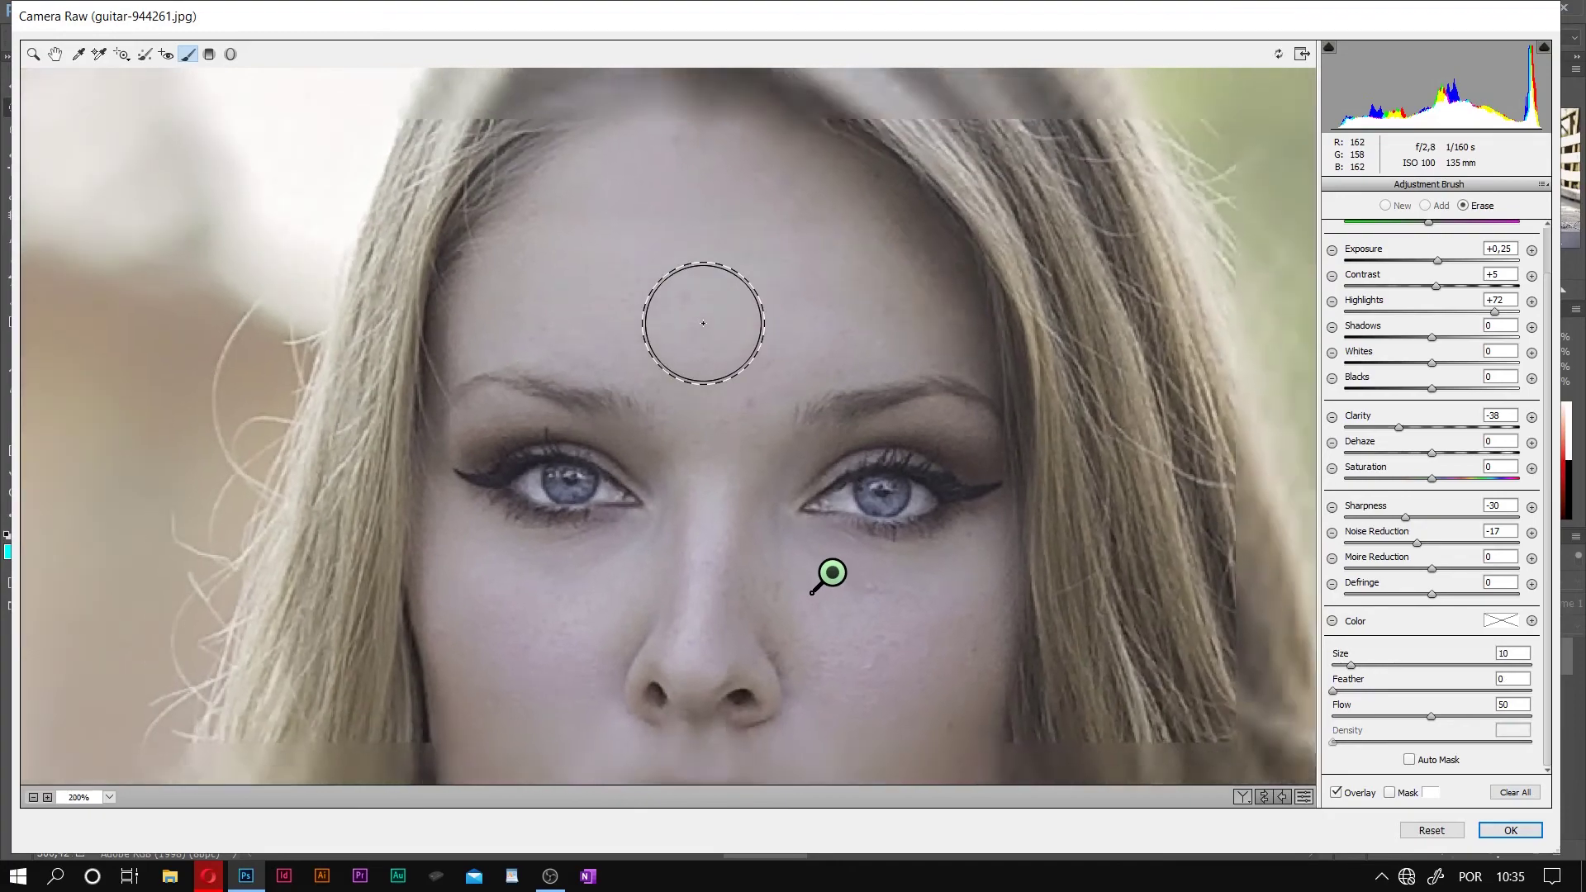
scroll(703, 323, down, 1)
drag(742, 479, 765, 354)
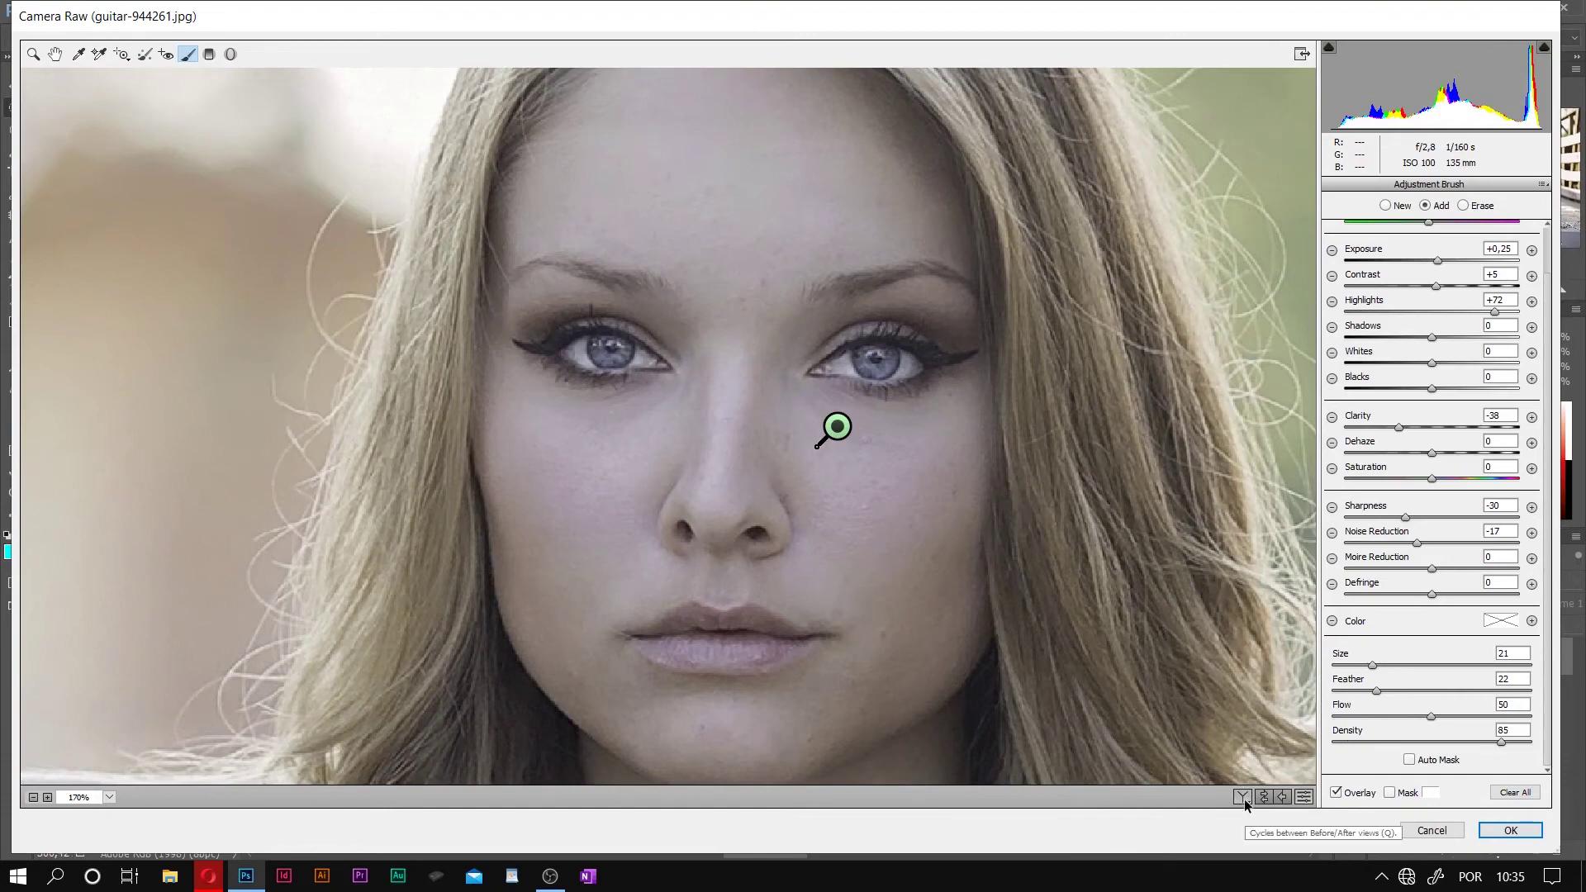
Step: Compare in Before/After view, smooth the remaining cheek toward the lip corner, and apply the filter
click(1243, 800)
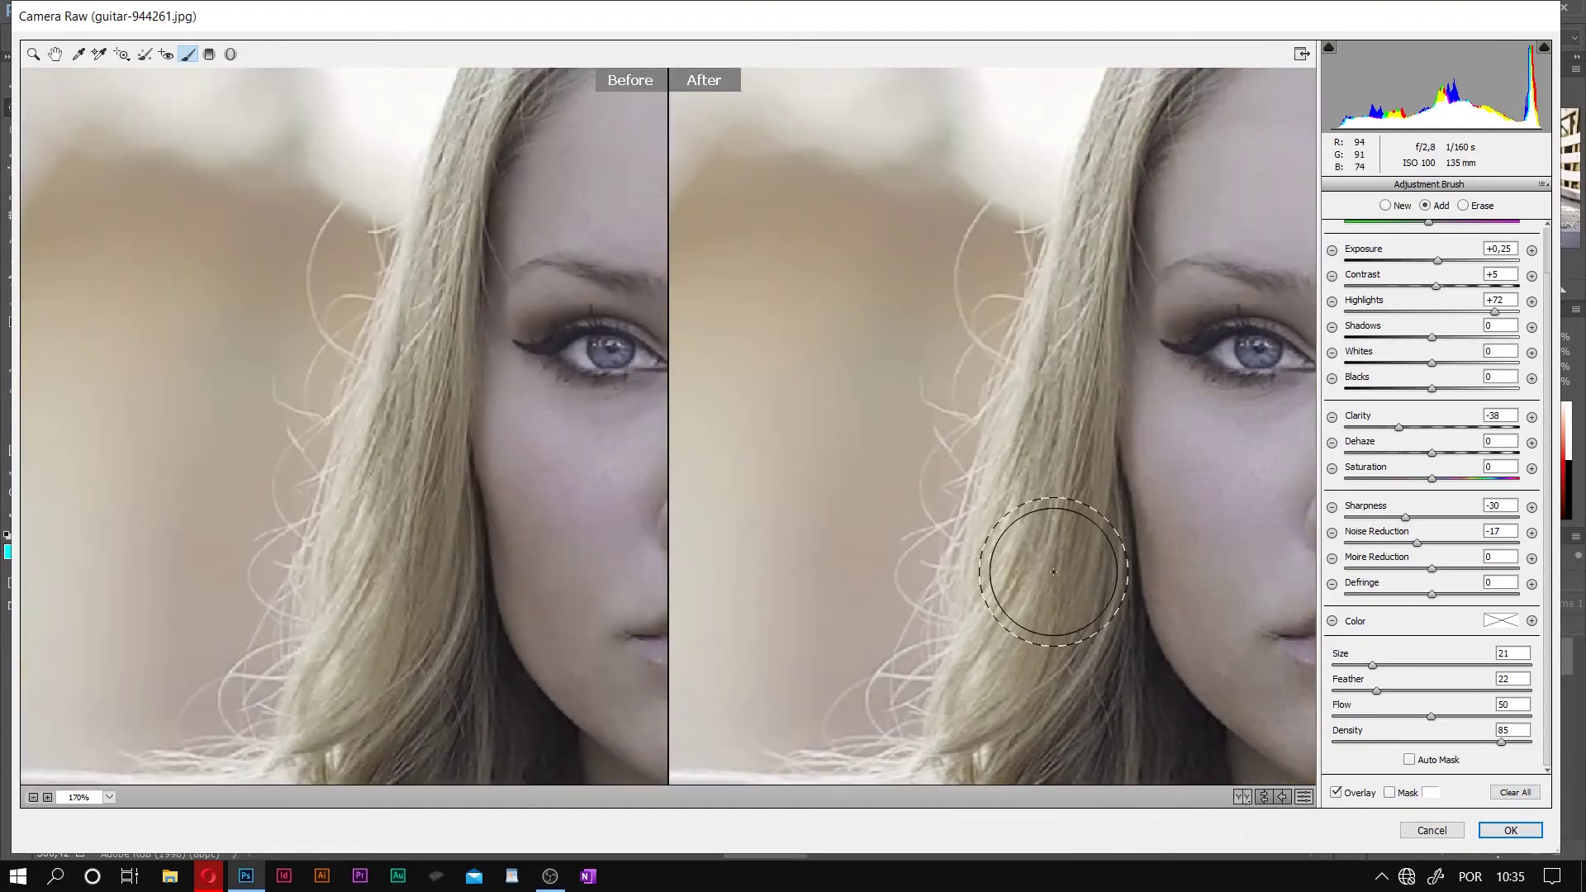
drag(1144, 524, 893, 500)
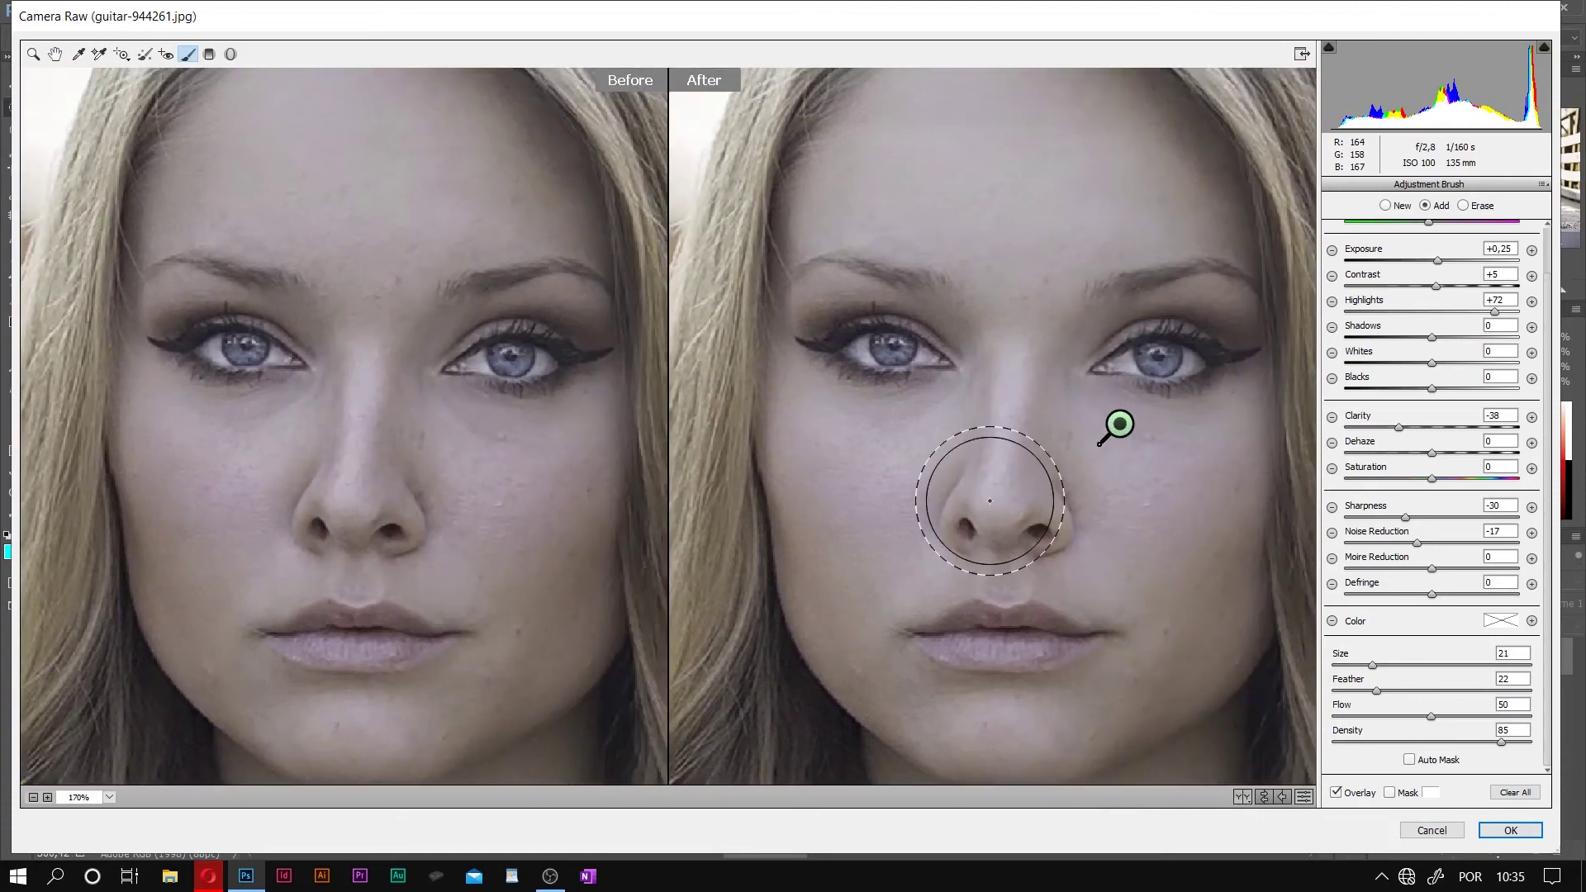
scroll(989, 501, up, 4)
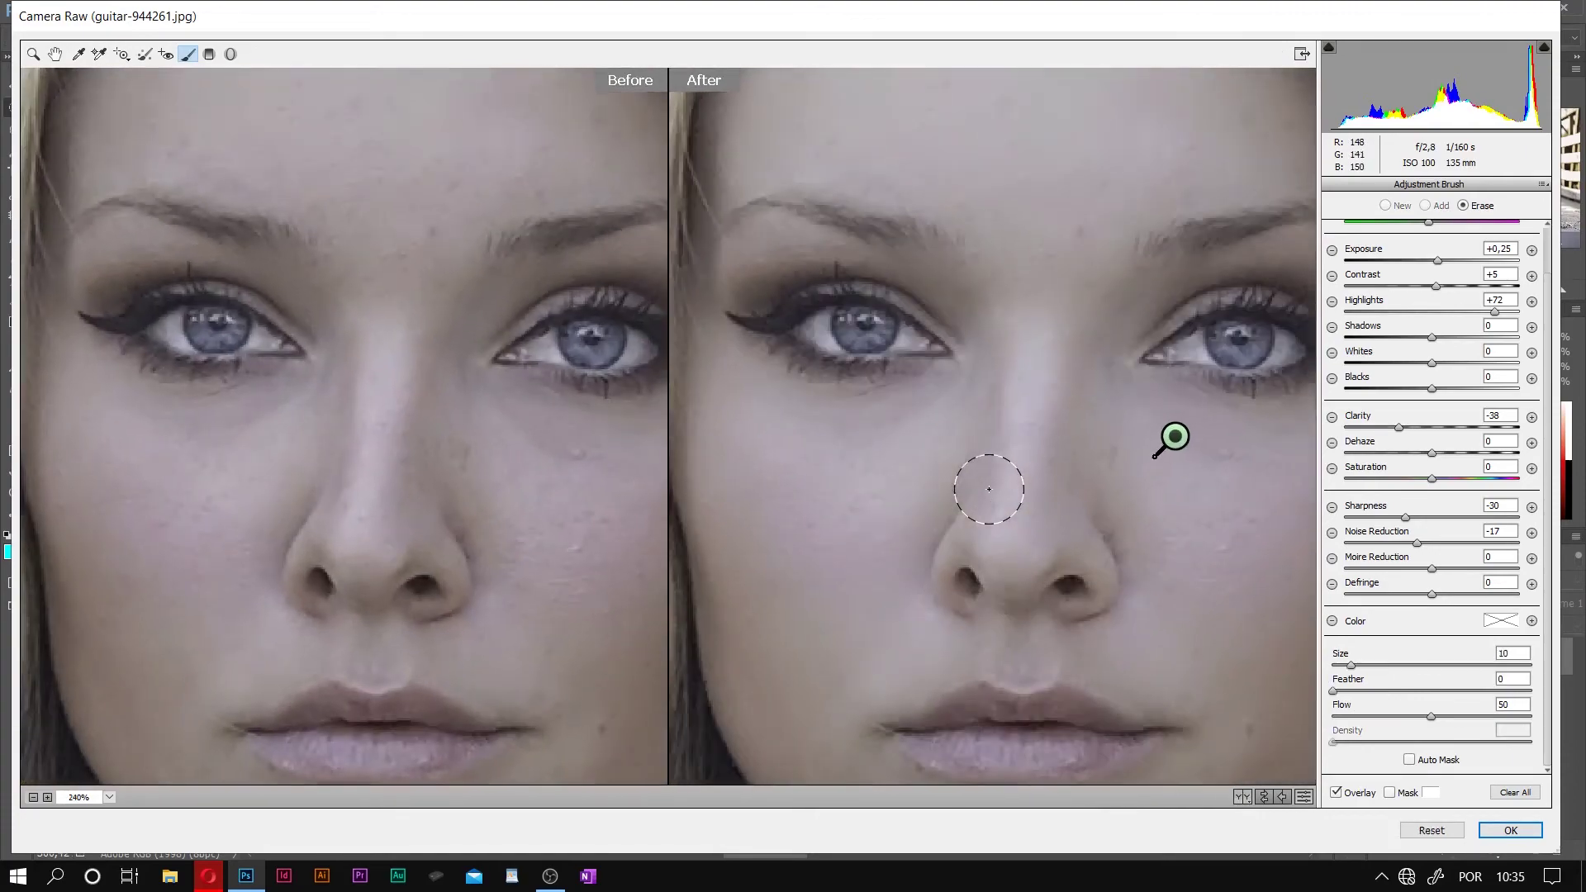
scroll(989, 490, up, 1)
drag(956, 538, 988, 390)
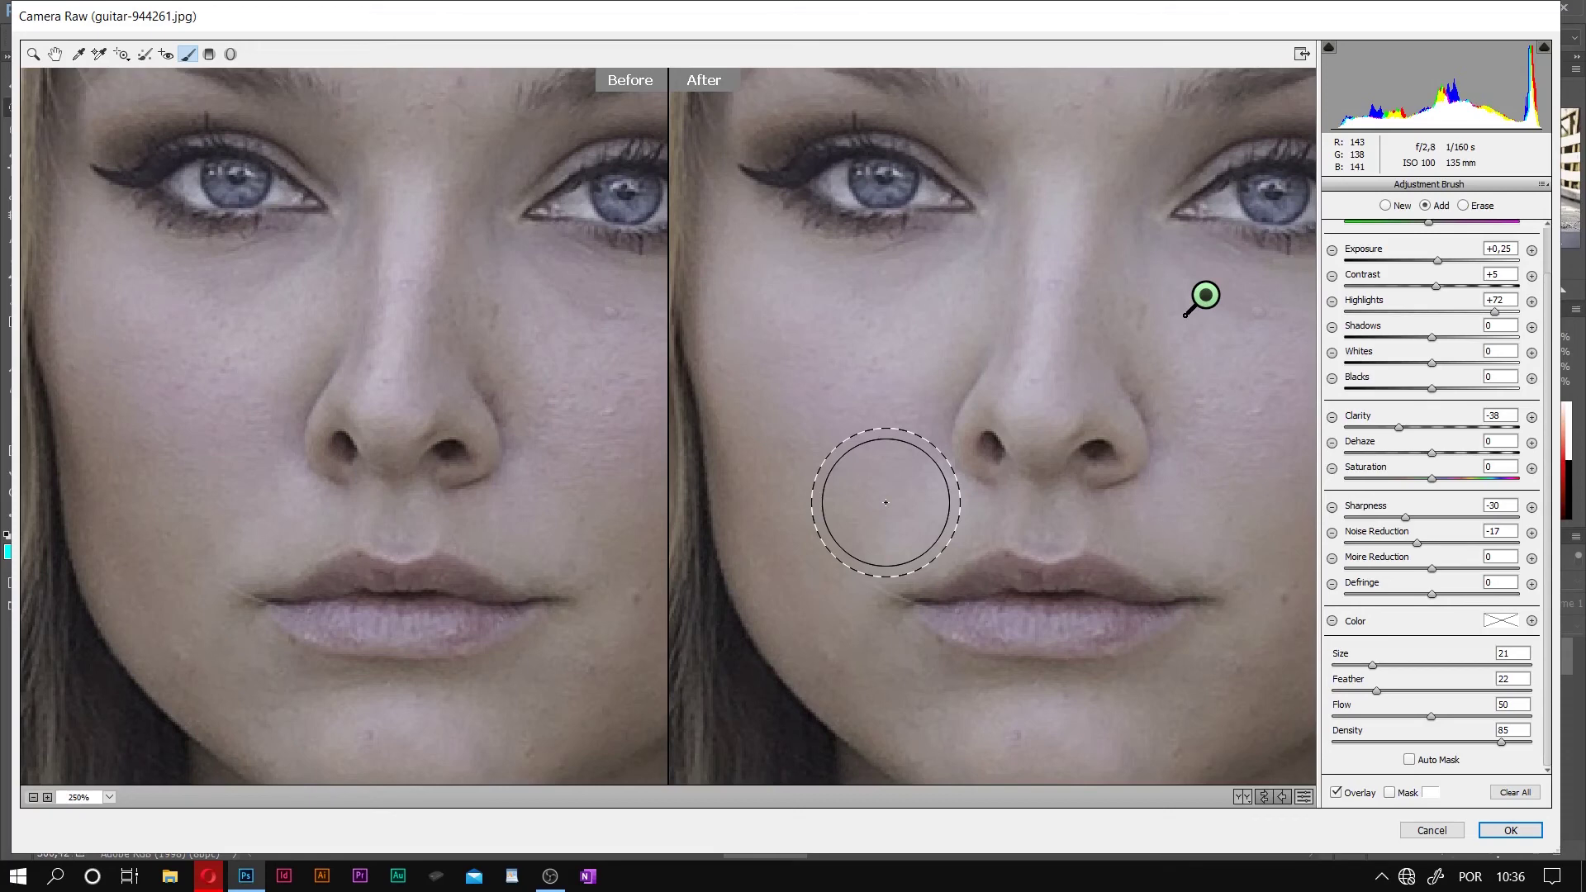
drag(885, 503, 905, 545)
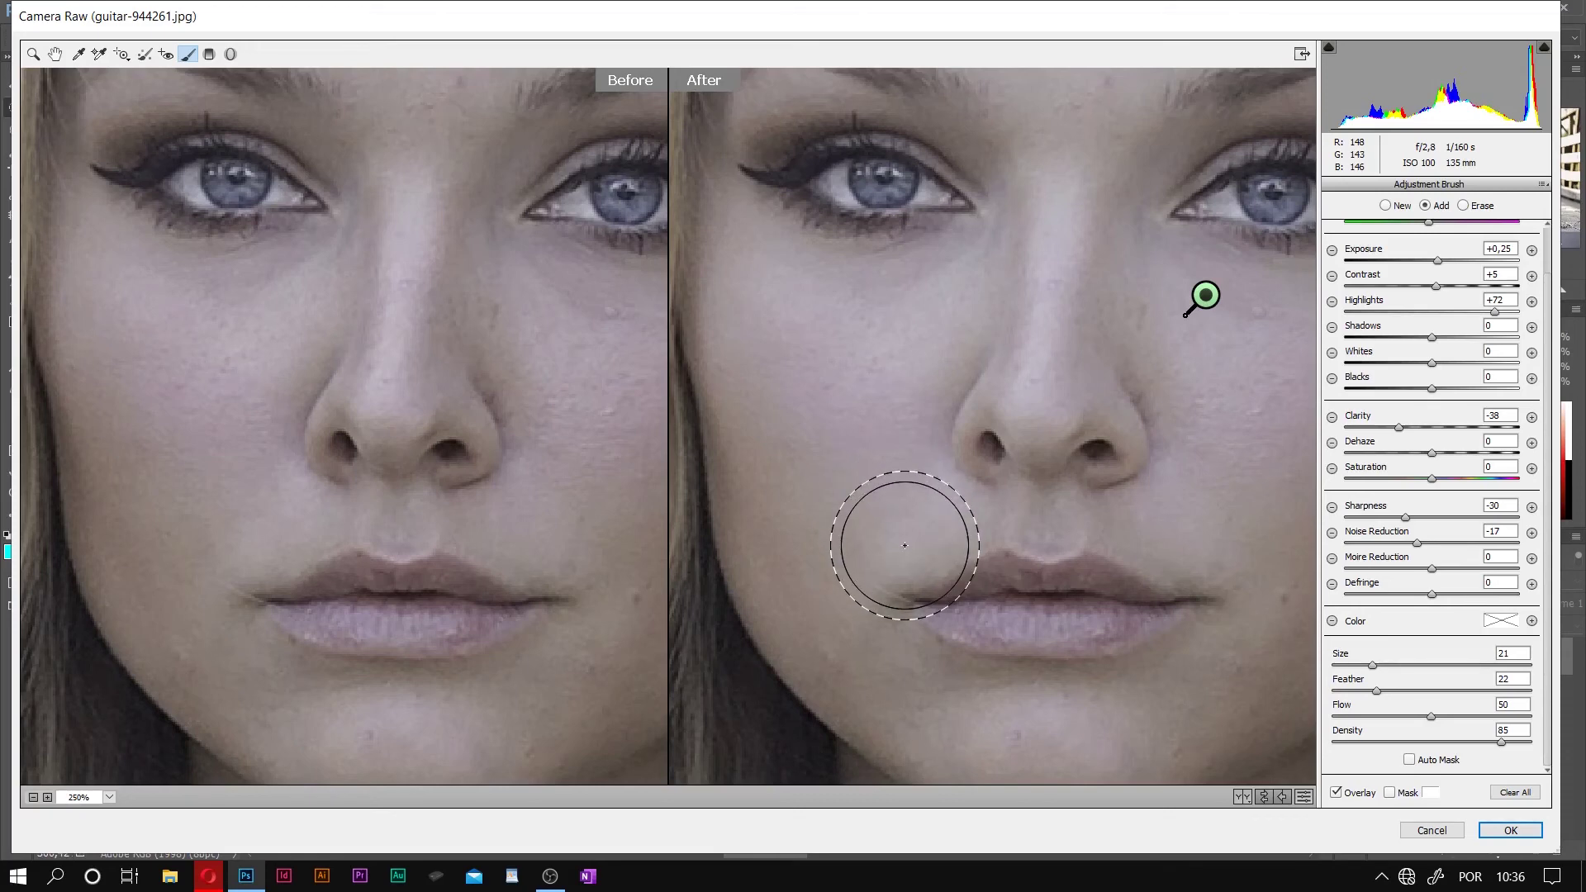
click(1503, 831)
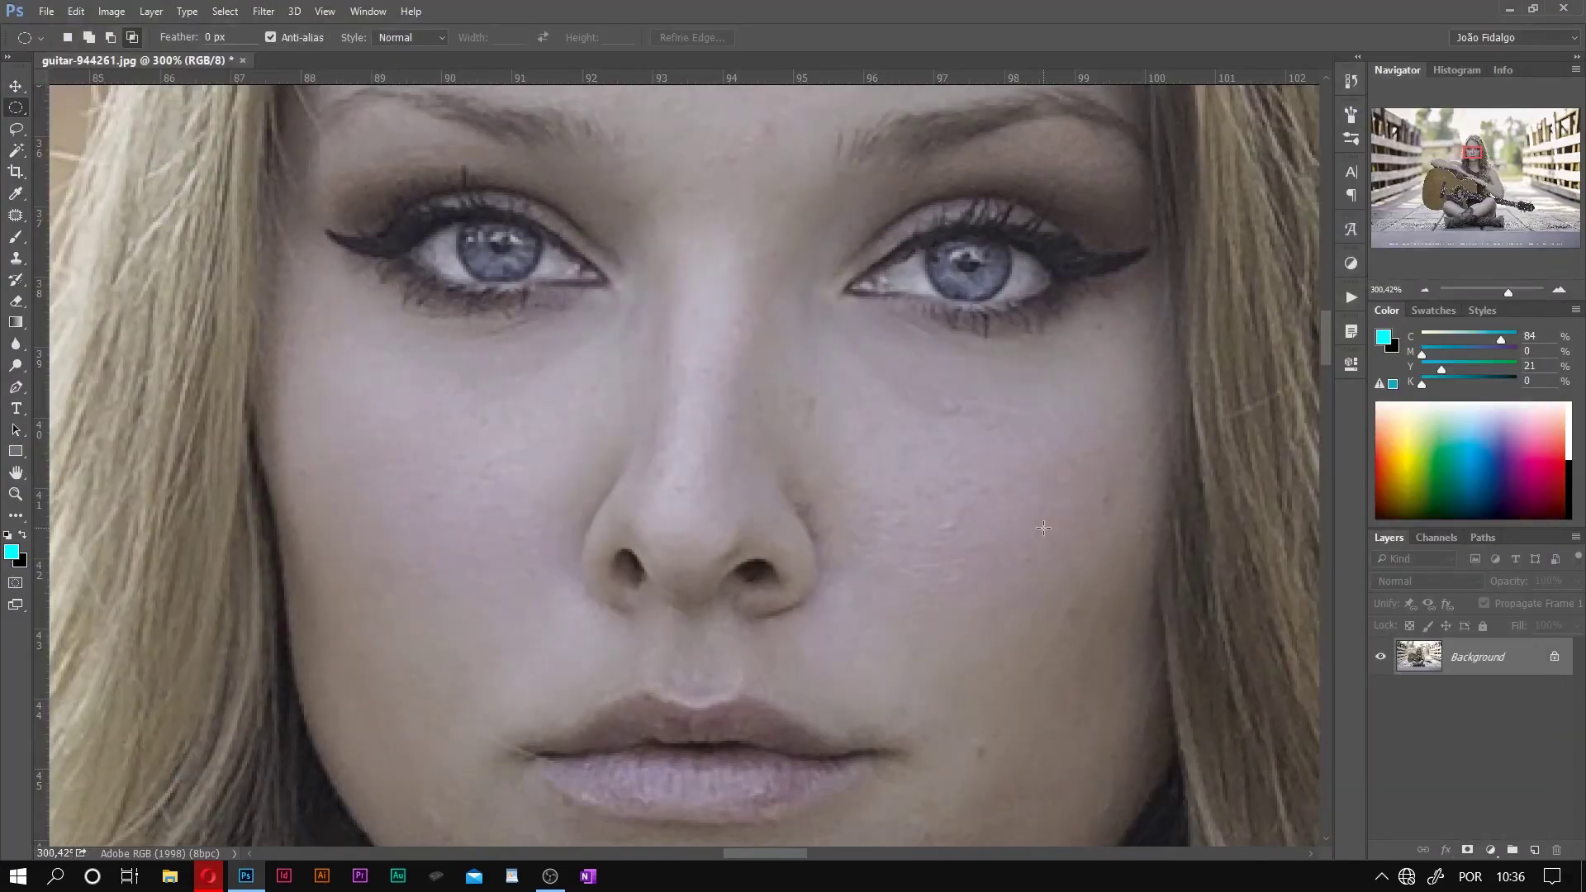
Step: Compare the face before and after Camera Raw in History, ending on the Camera Raw Filter state
scroll(1043, 528, down, 1)
scroll(1043, 527, down, 2)
scroll(1043, 528, down, 1)
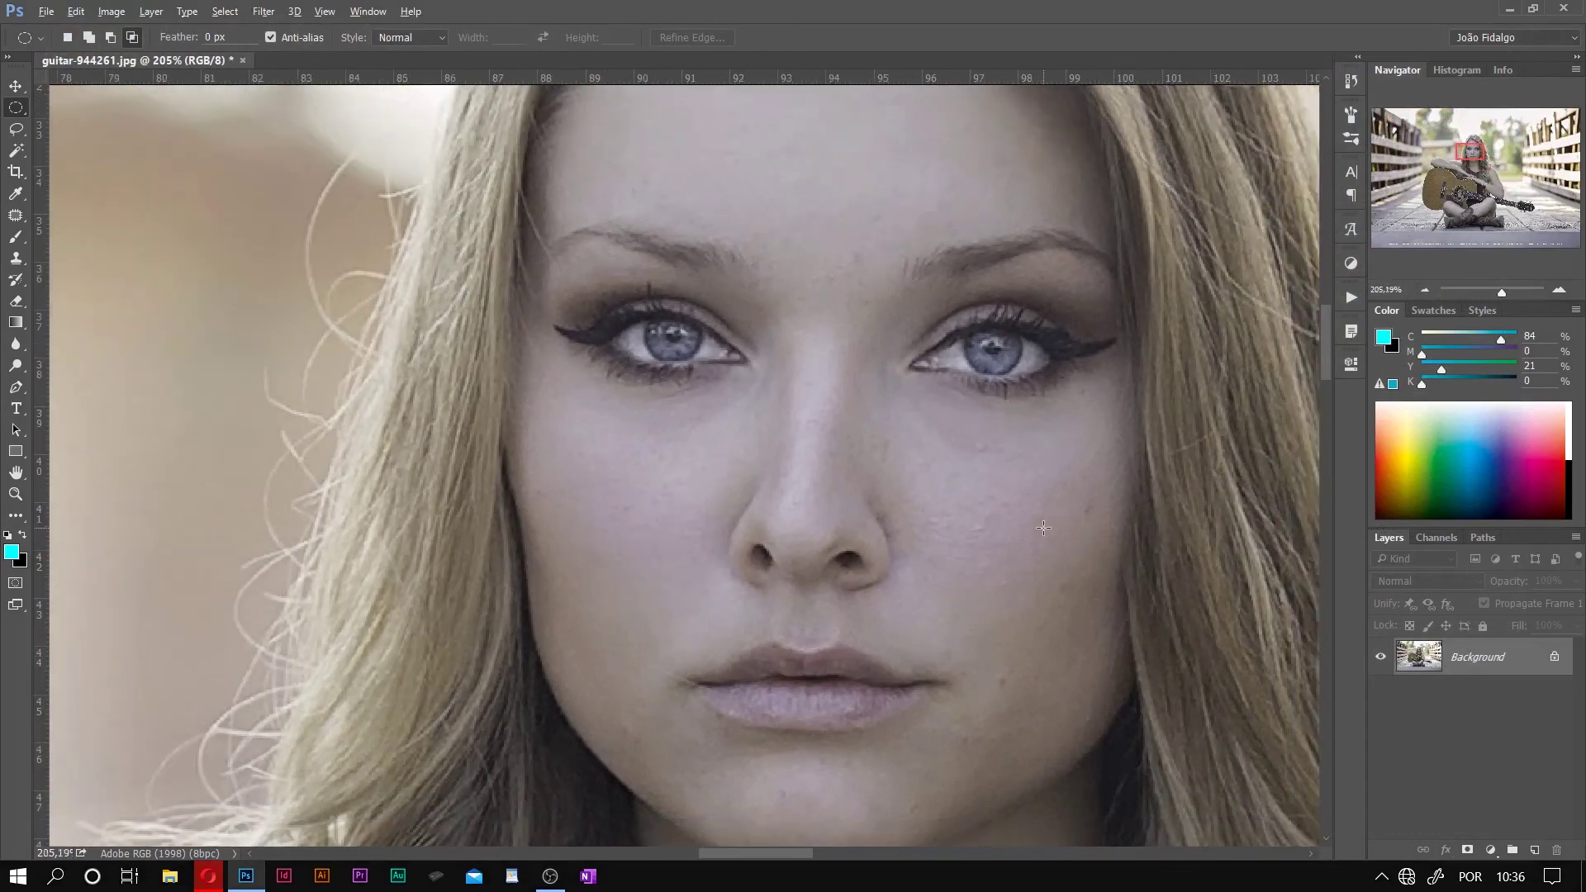
scroll(1043, 528, down, 1)
drag(1043, 528, 952, 457)
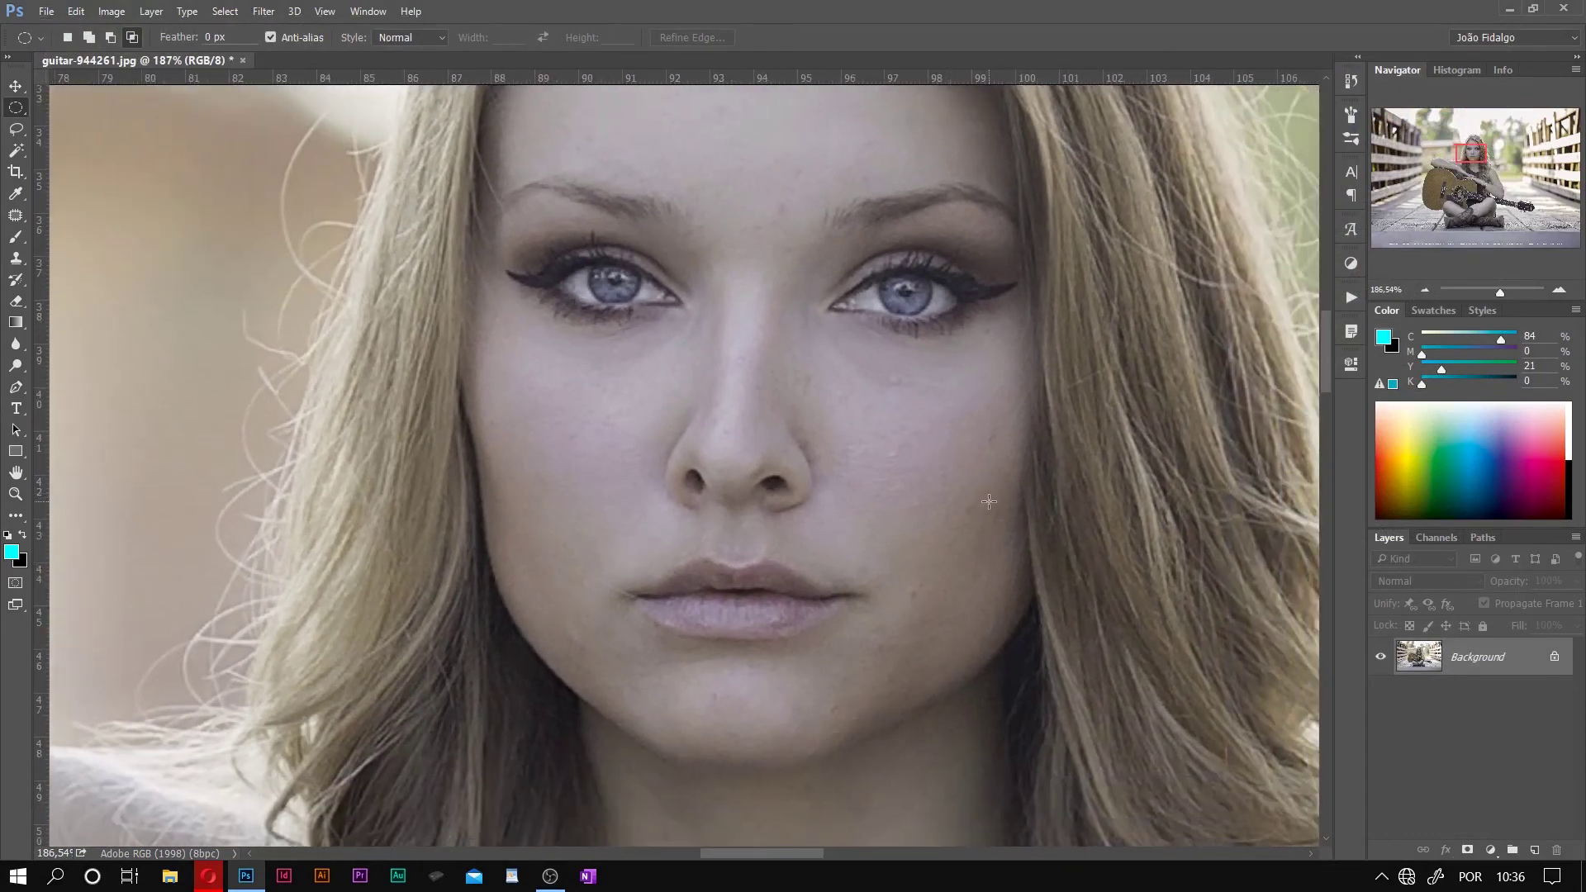
click(1351, 81)
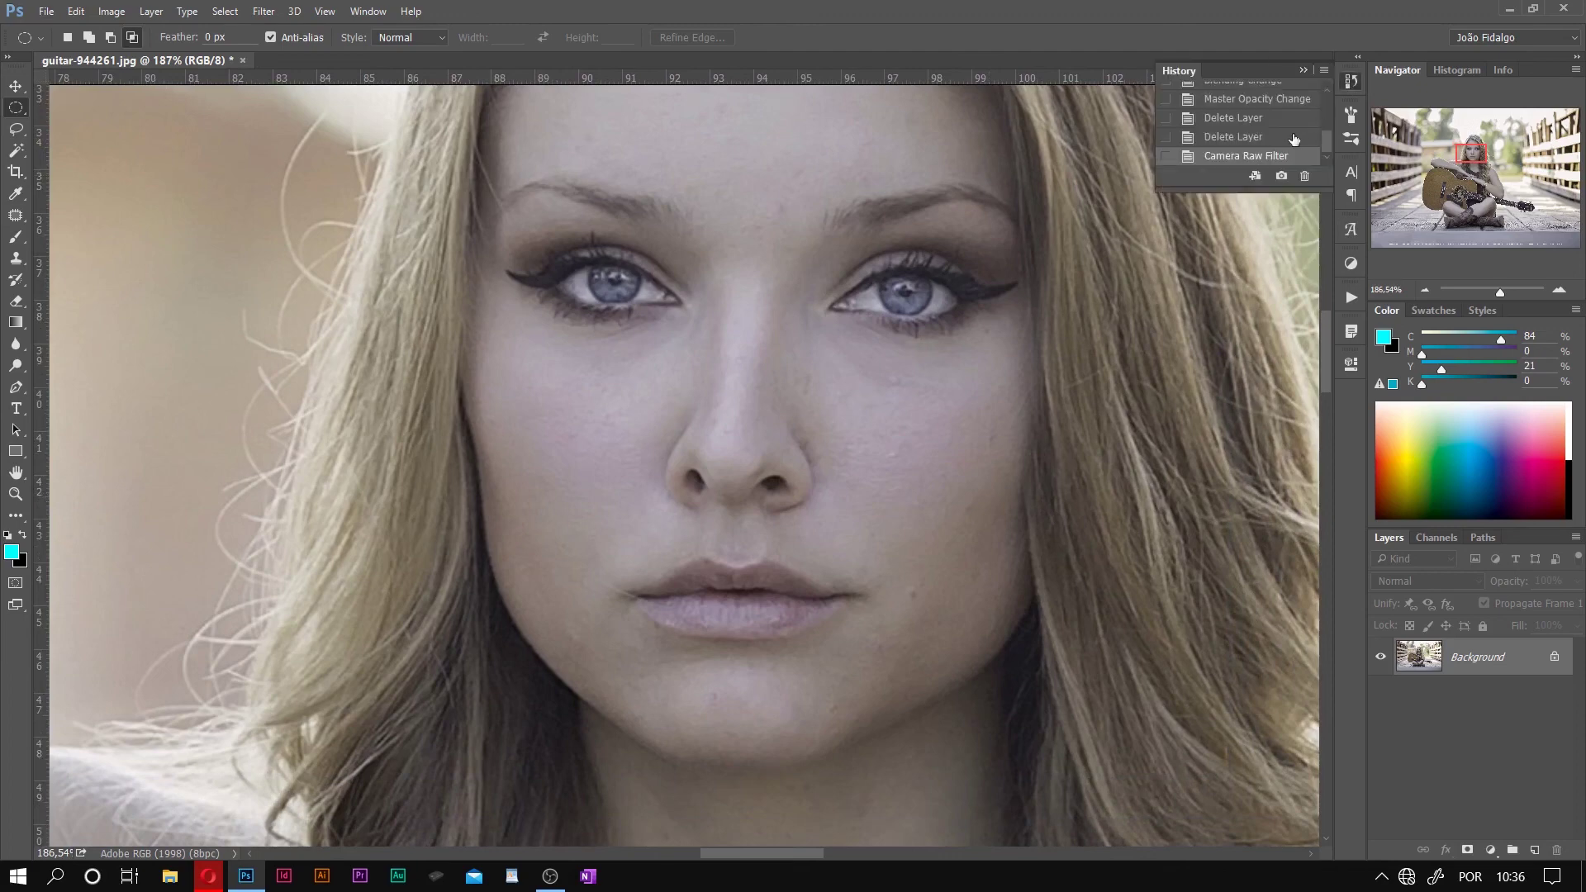
click(1293, 137)
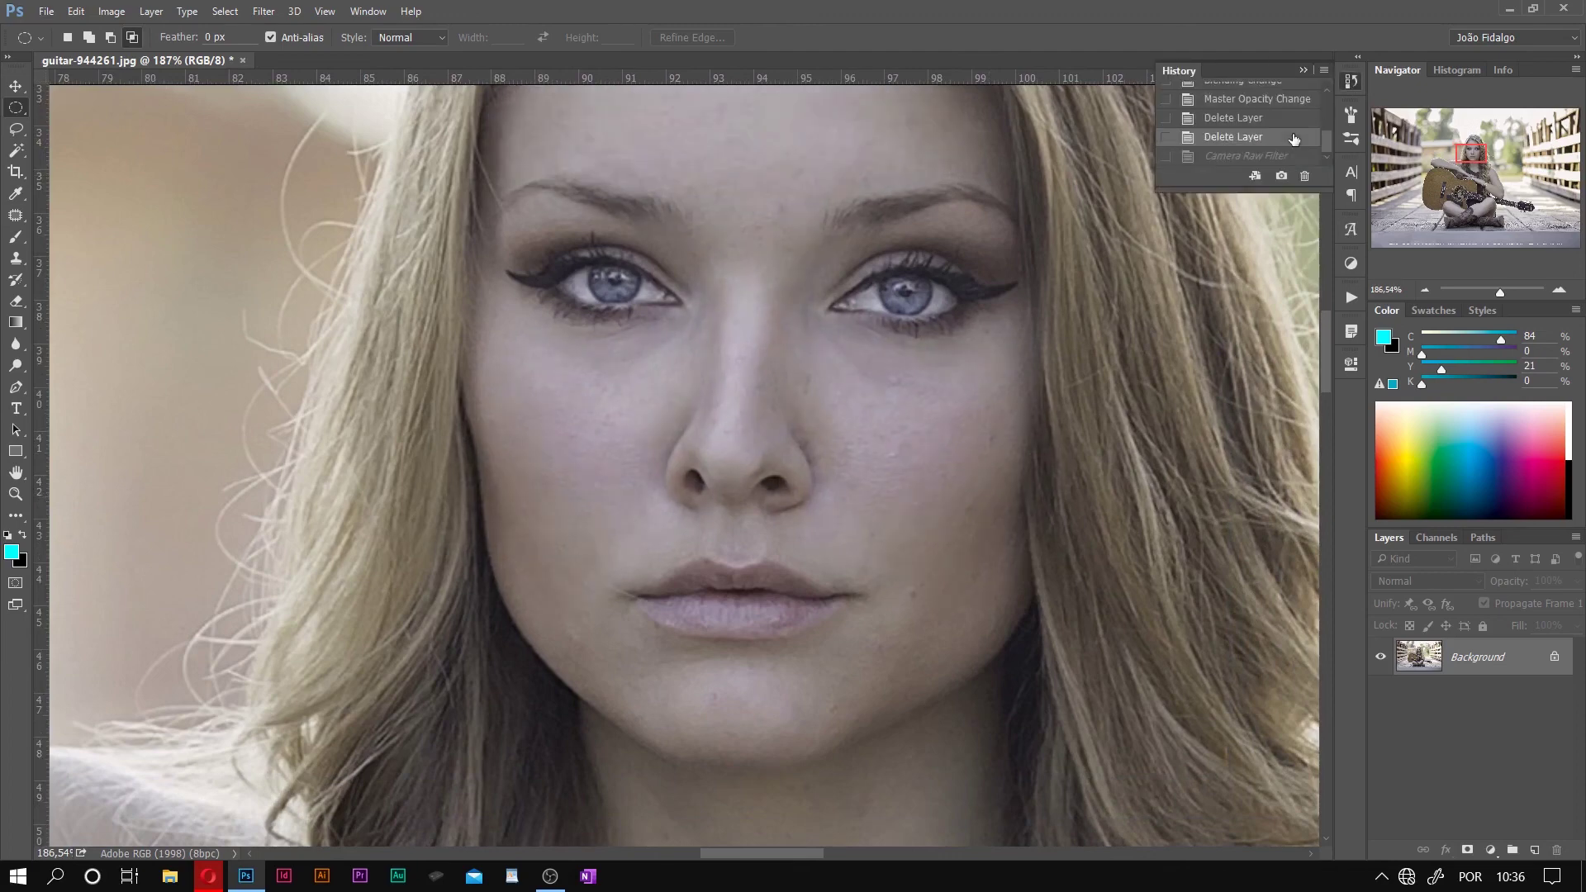
click(1296, 158)
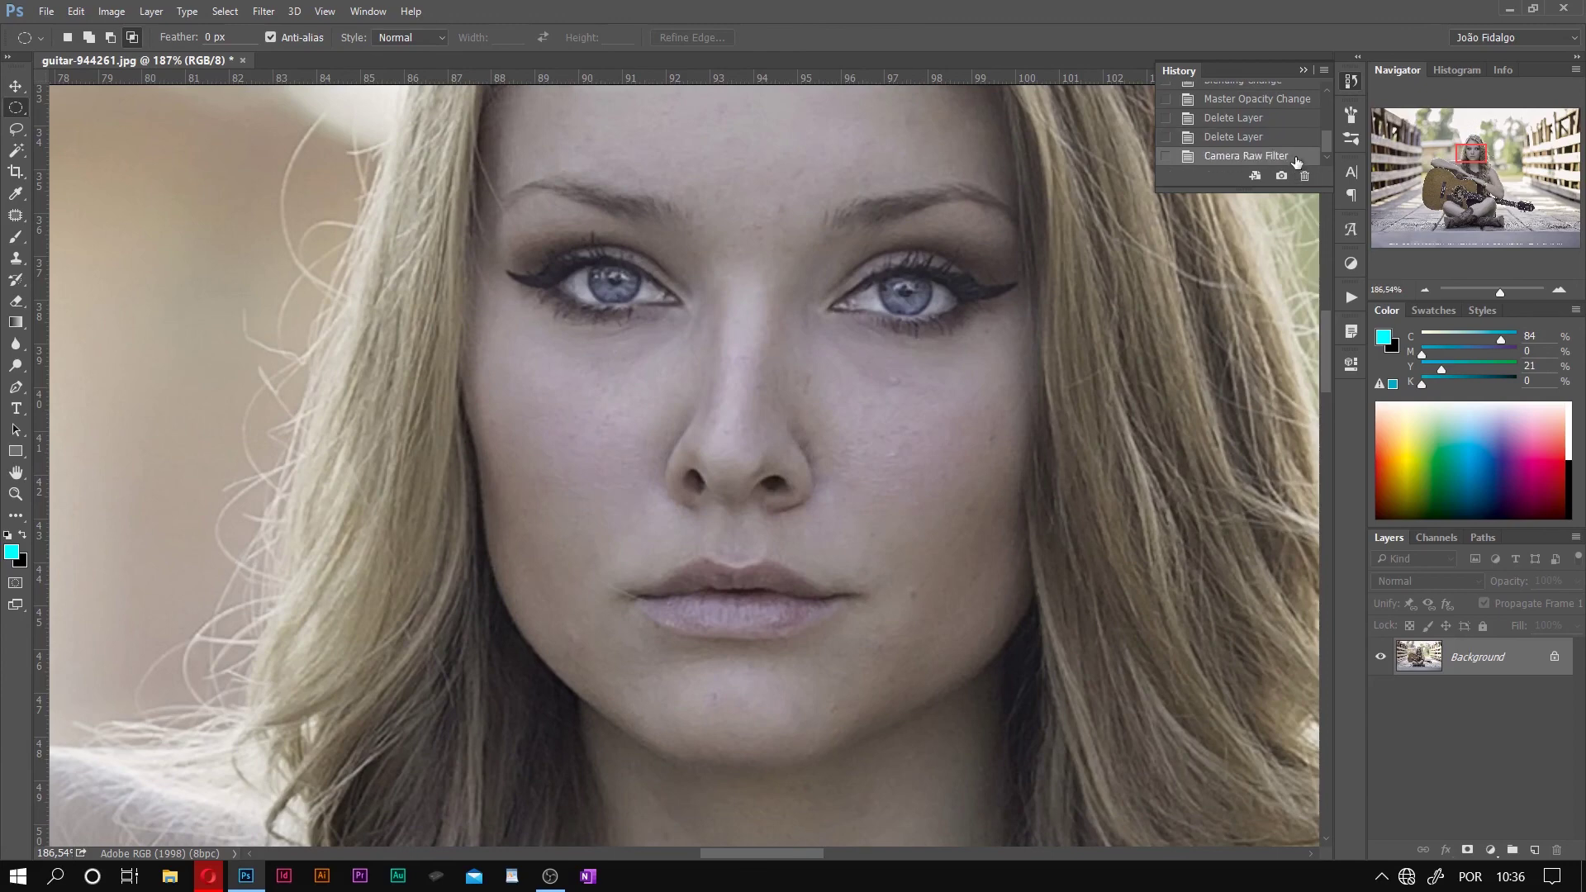